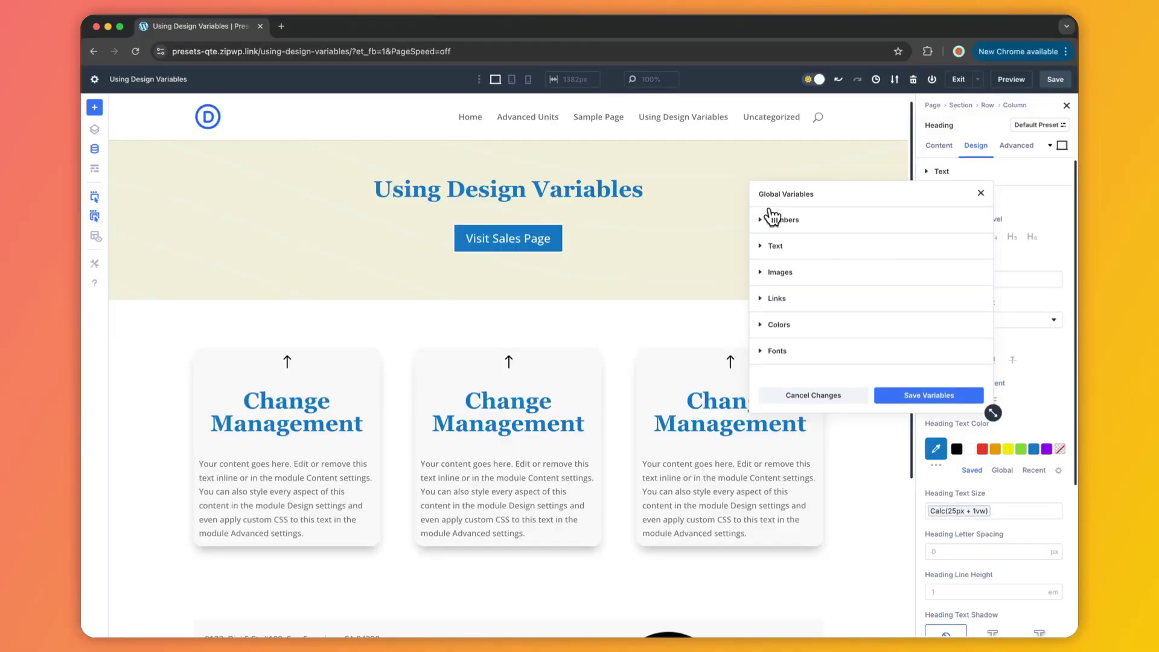
Set the Fancy global font variable to Anton.
click(777, 243)
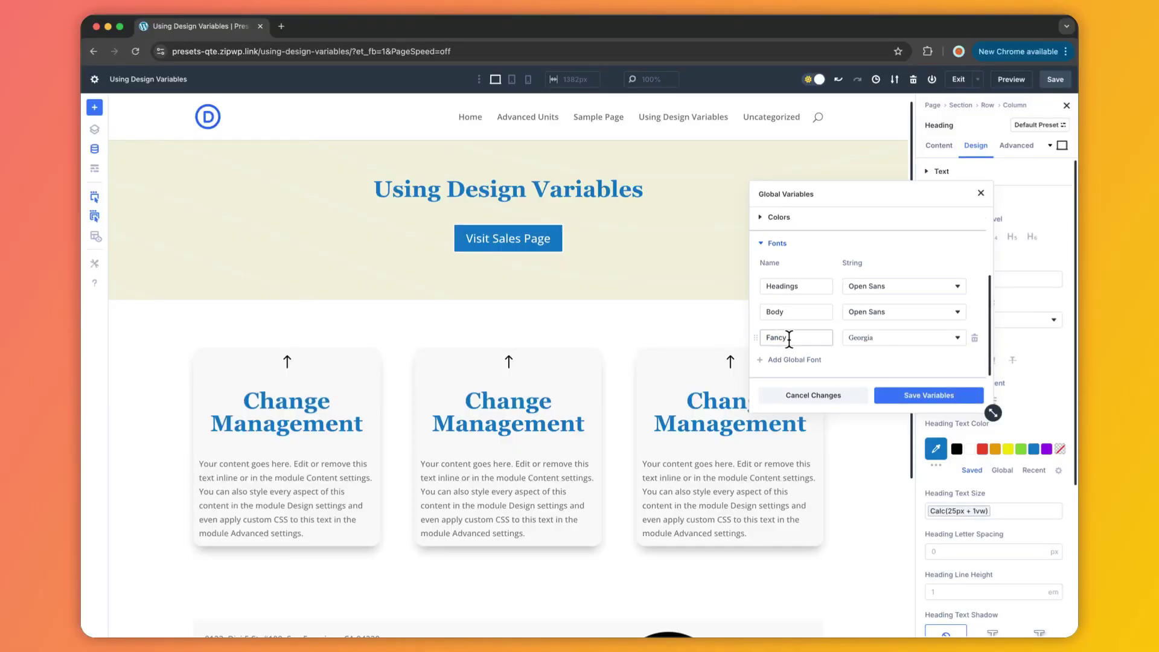
click(914, 345)
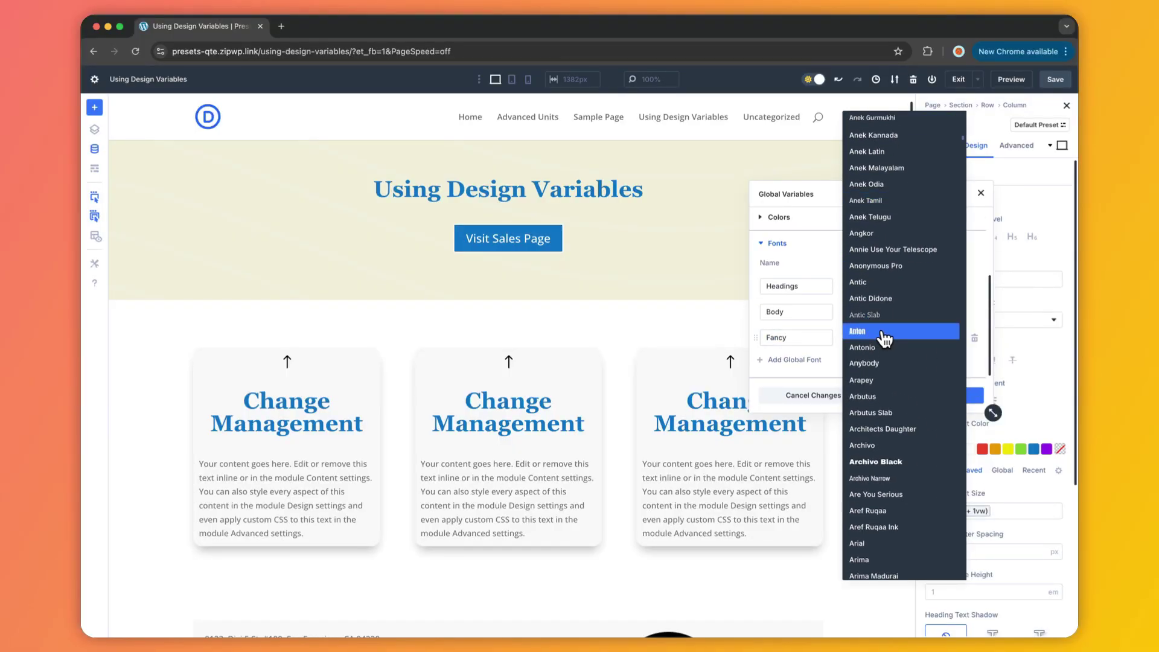
click(885, 332)
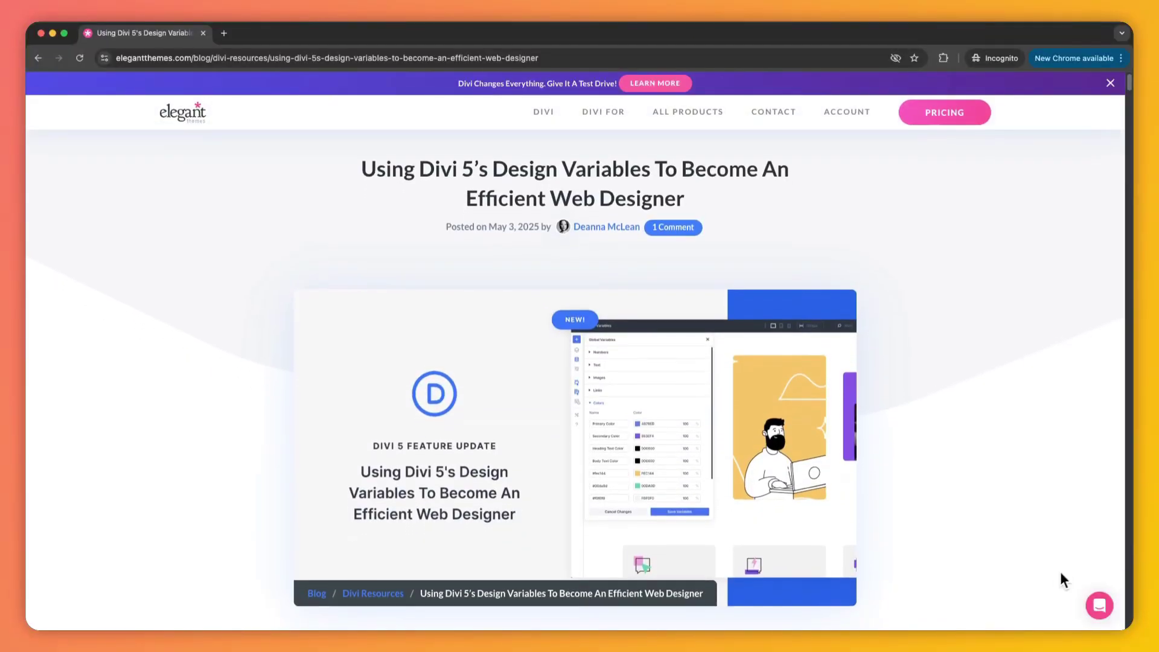
Read the introduction and table of contents of the article on using Divi 5's Design Variables.
scroll(1060, 579, down, 2)
scroll(1061, 573, down, 4)
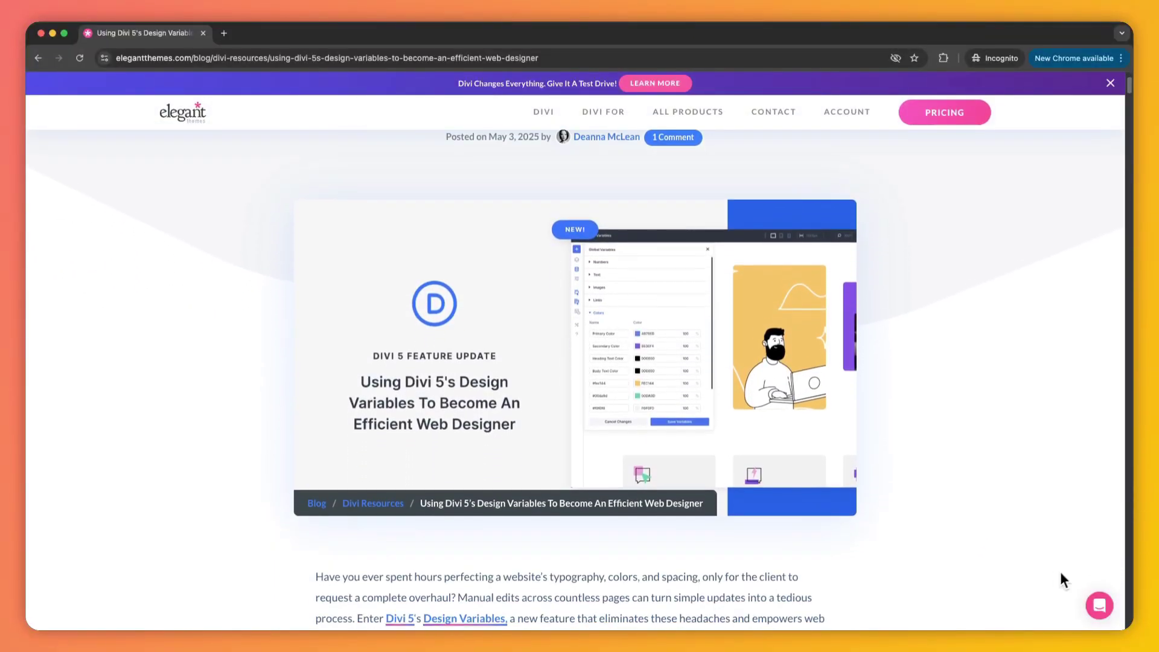
scroll(1062, 575, down, 5)
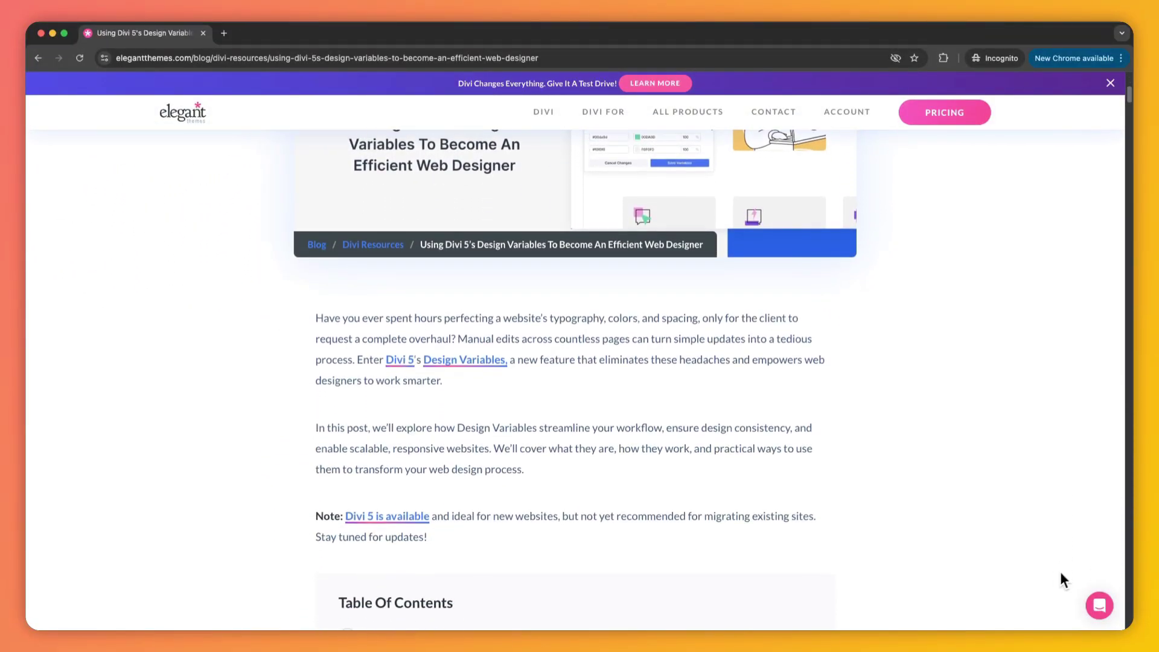
scroll(1061, 575, down, 5)
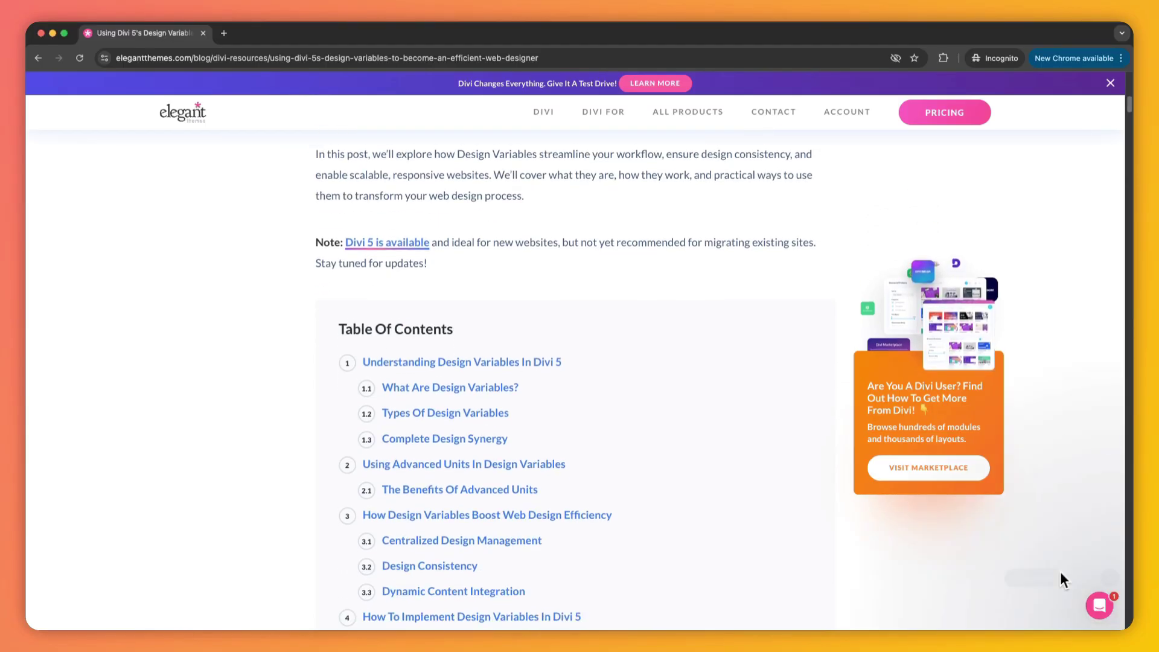
scroll(1060, 571, down, 2)
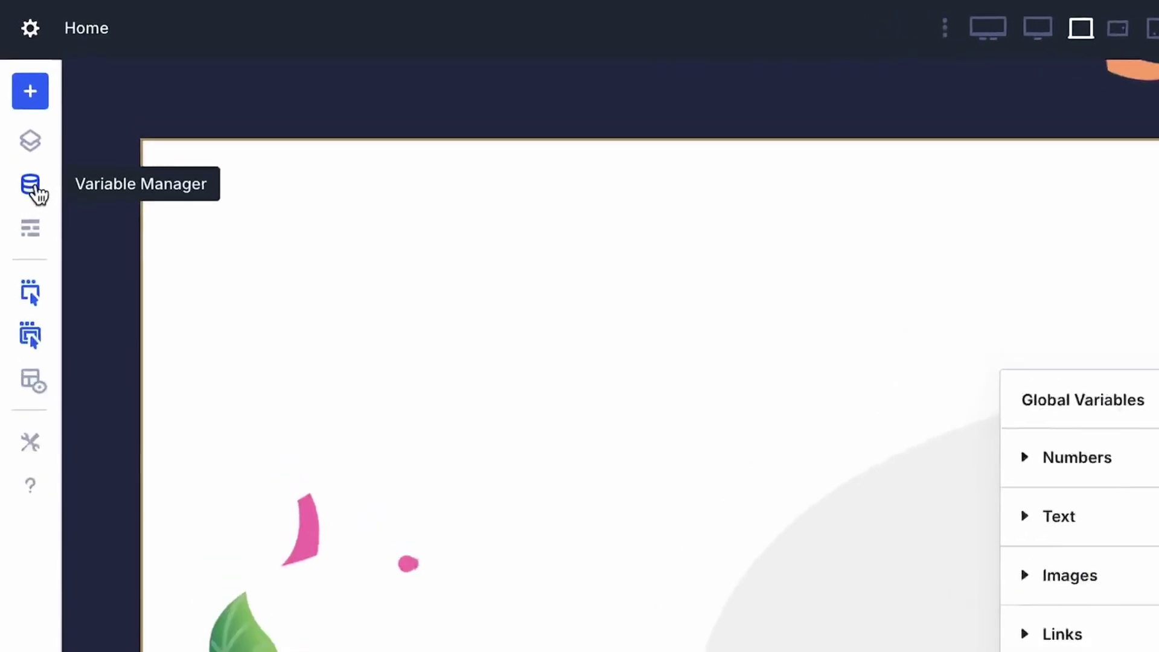
Open the Variable Manager on the Home page and look over the available global variable categories.
click(37, 219)
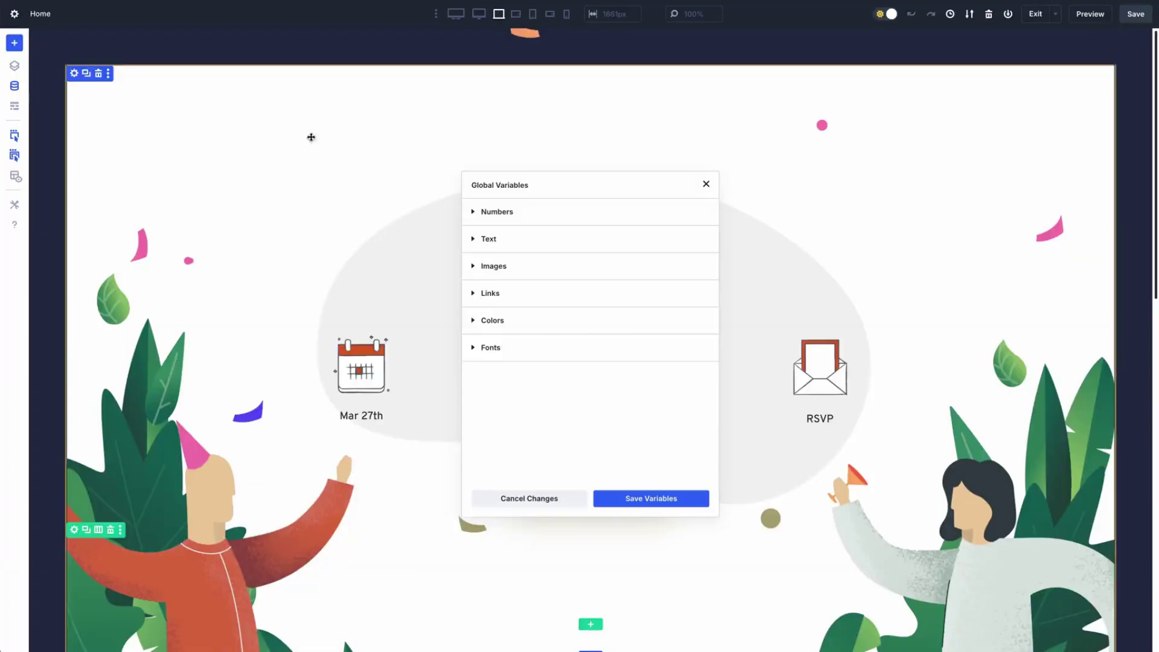
click(600, 122)
click(602, 124)
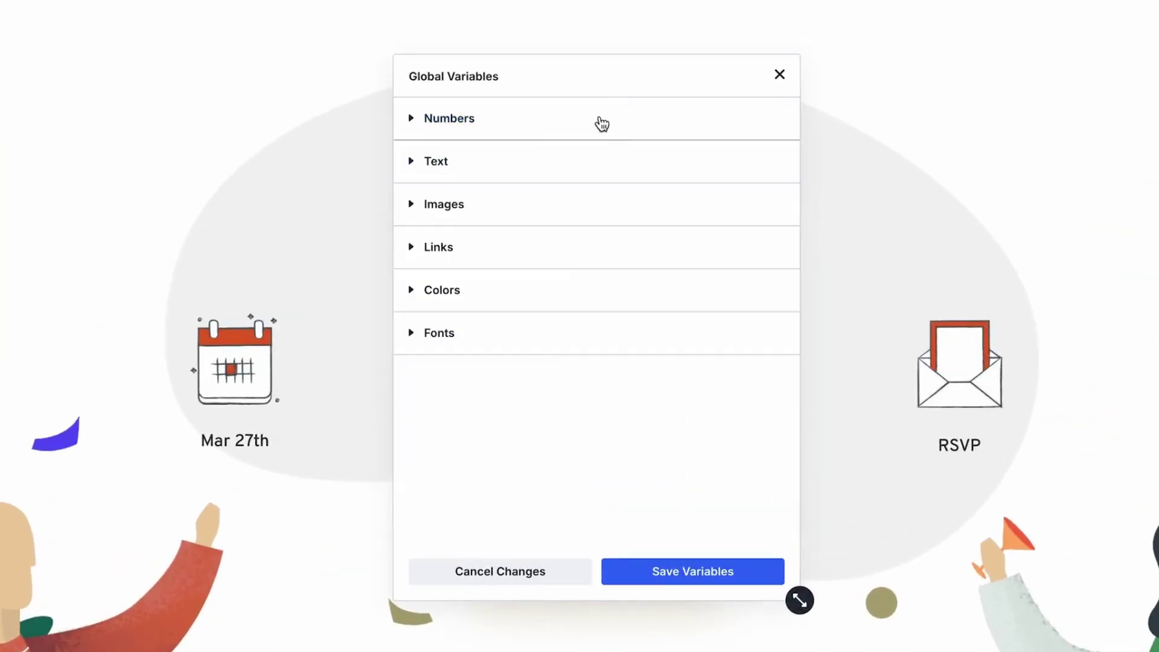
click(567, 288)
click(564, 289)
click(541, 341)
click(542, 350)
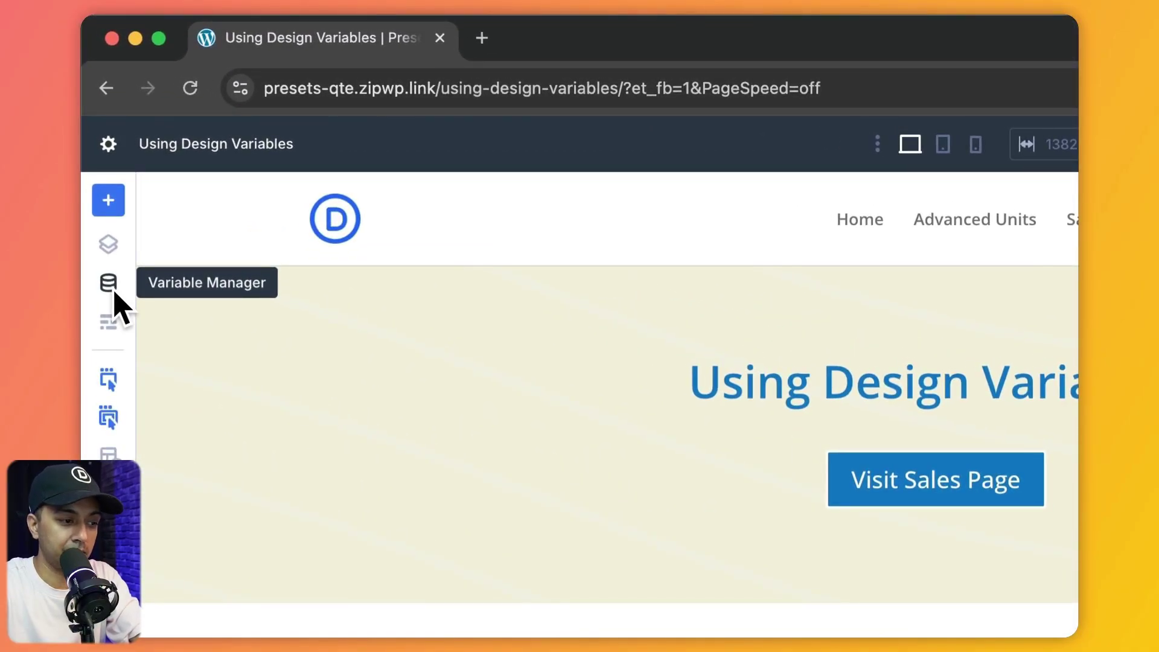
Open the Variable Manager in an enlarged window and go through the existing global colors to the end of the list.
click(112, 290)
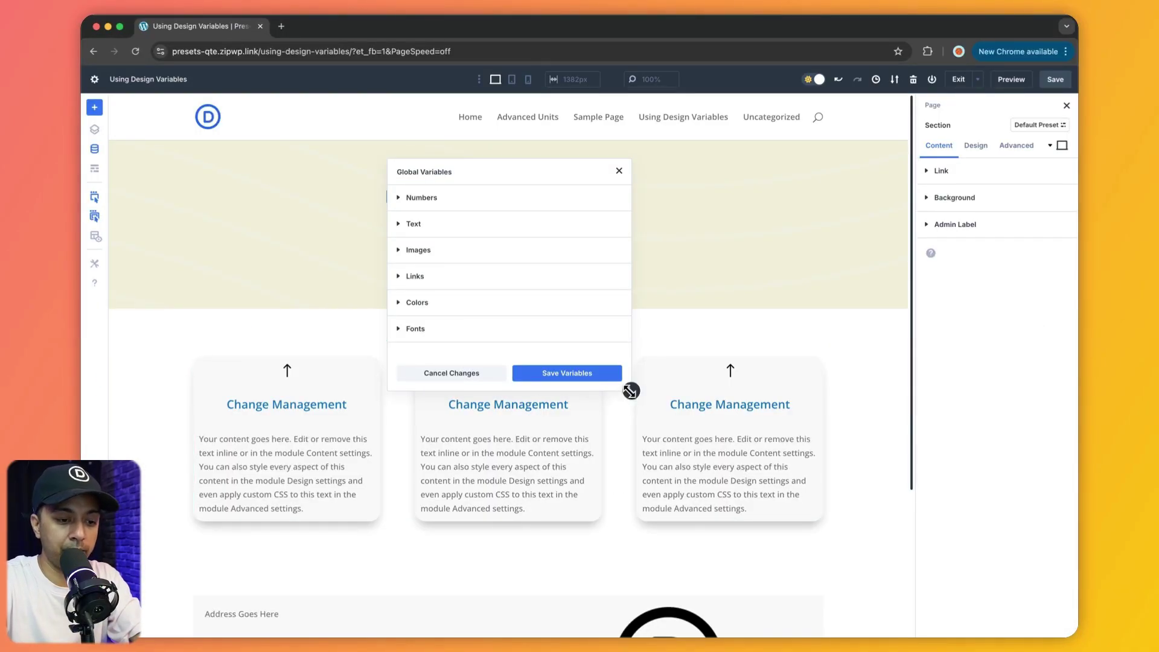
drag(631, 391, 815, 544)
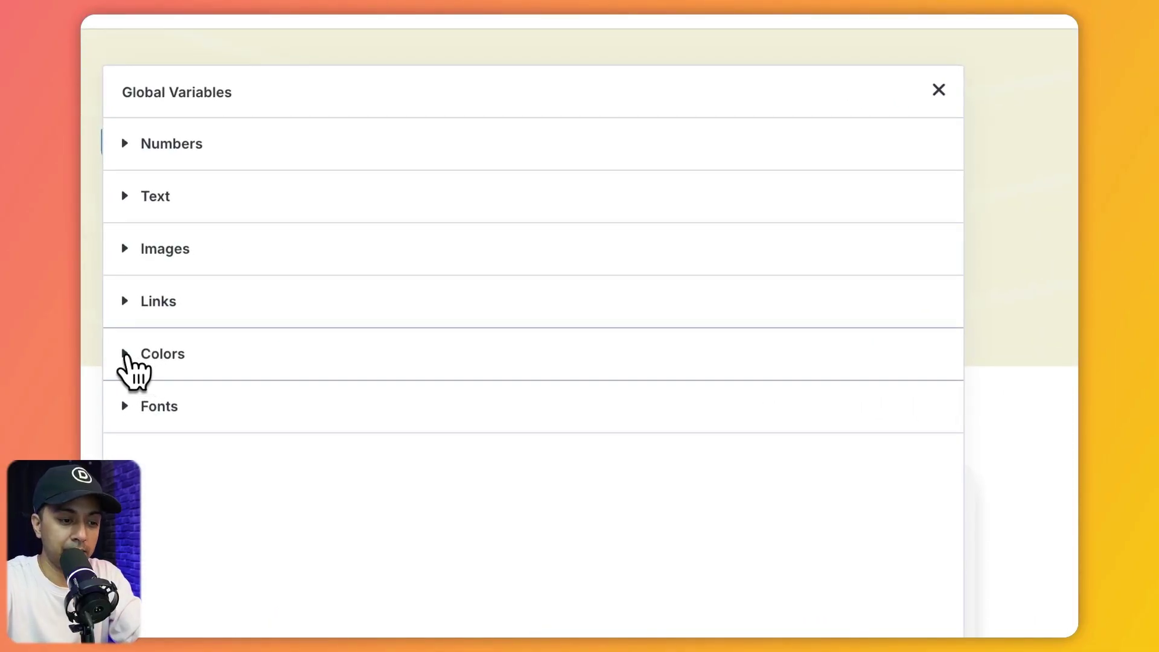
click(136, 359)
scroll(247, 422, down, 5)
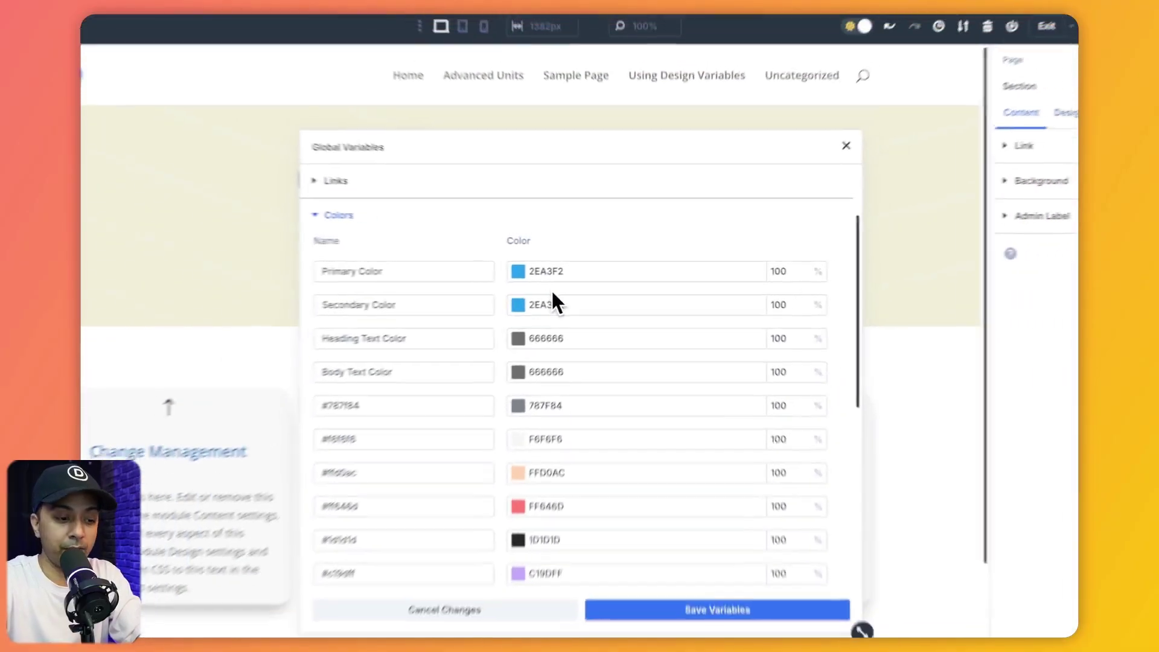
scroll(600, 301, down, 3)
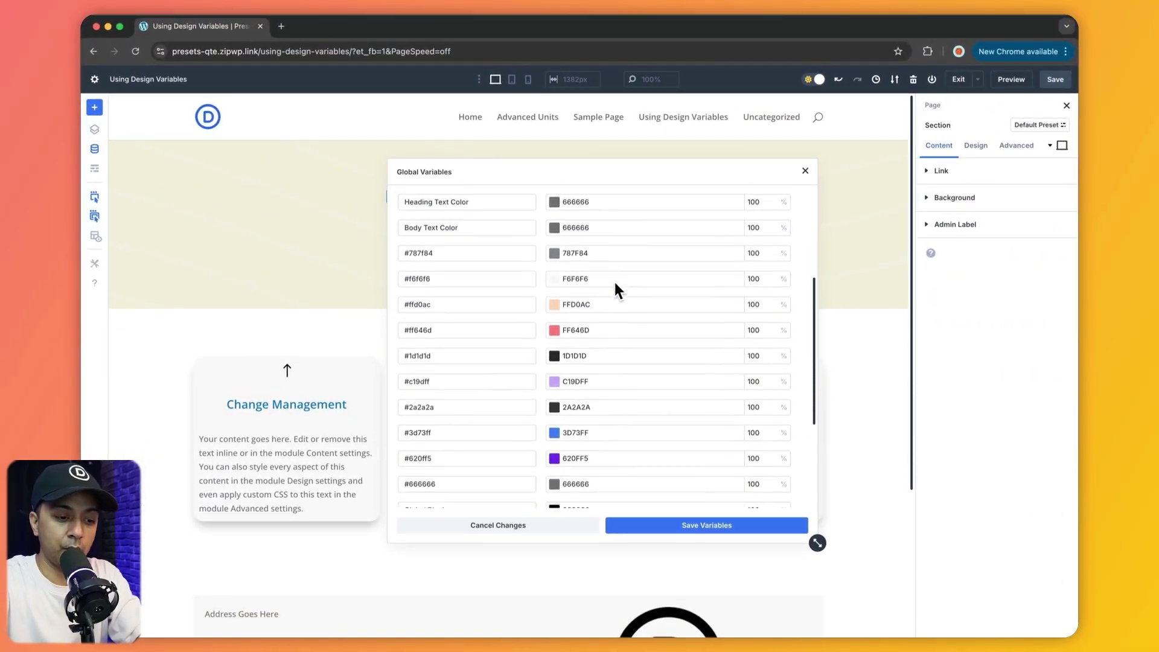
scroll(613, 280, down, 5)
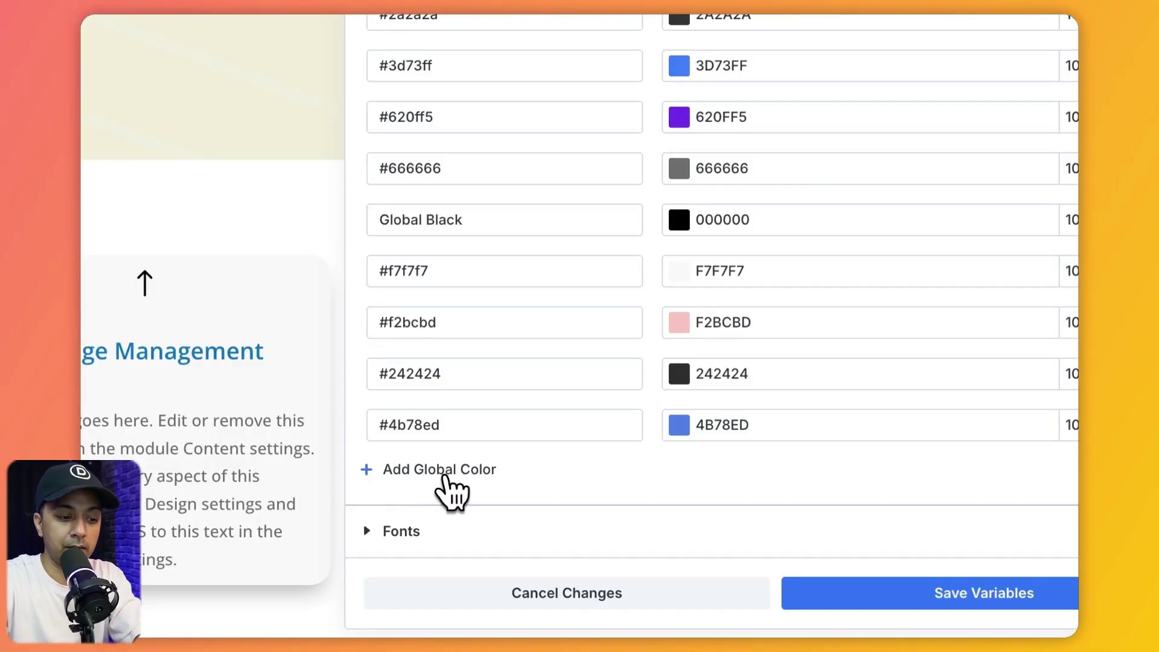
Add a global color named Dark Red with the value 7F1C2C, and collapse the color variables.
click(446, 470)
text(Dark Red)
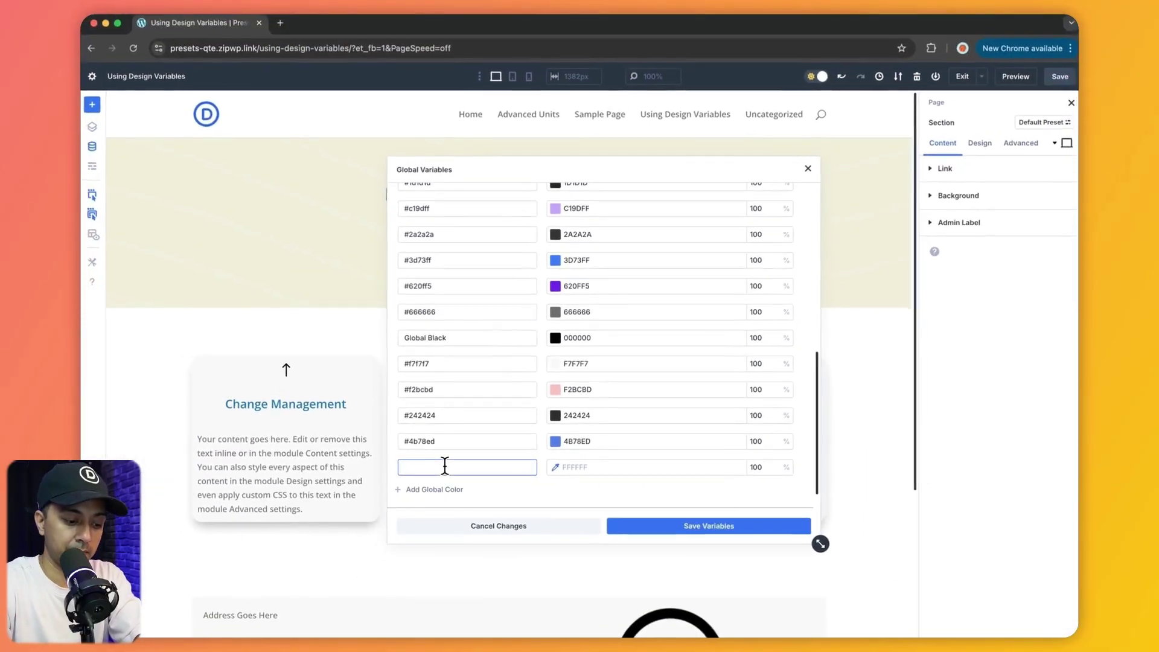
click(725, 476)
click(1016, 293)
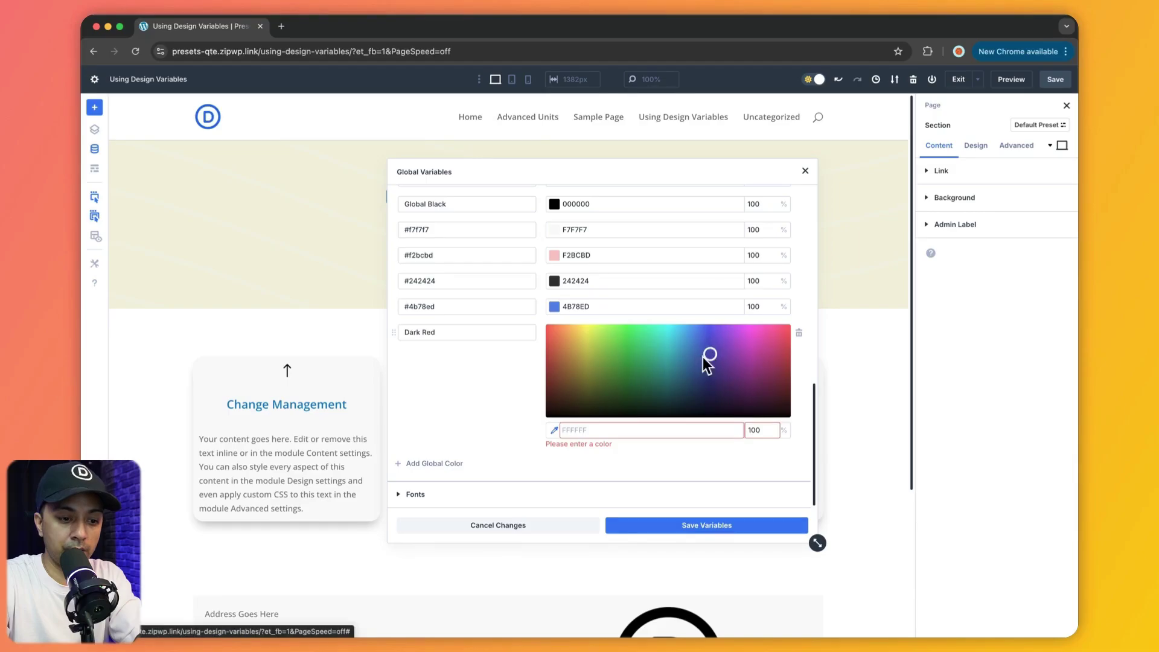
click(431, 441)
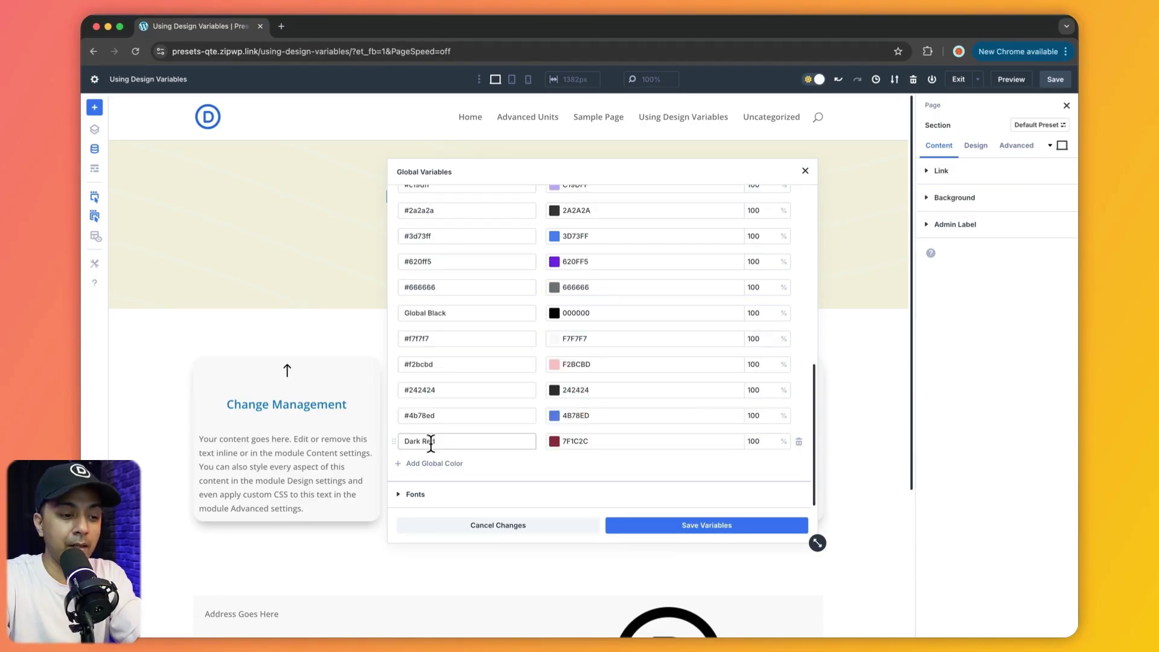
scroll(417, 392, up, 5)
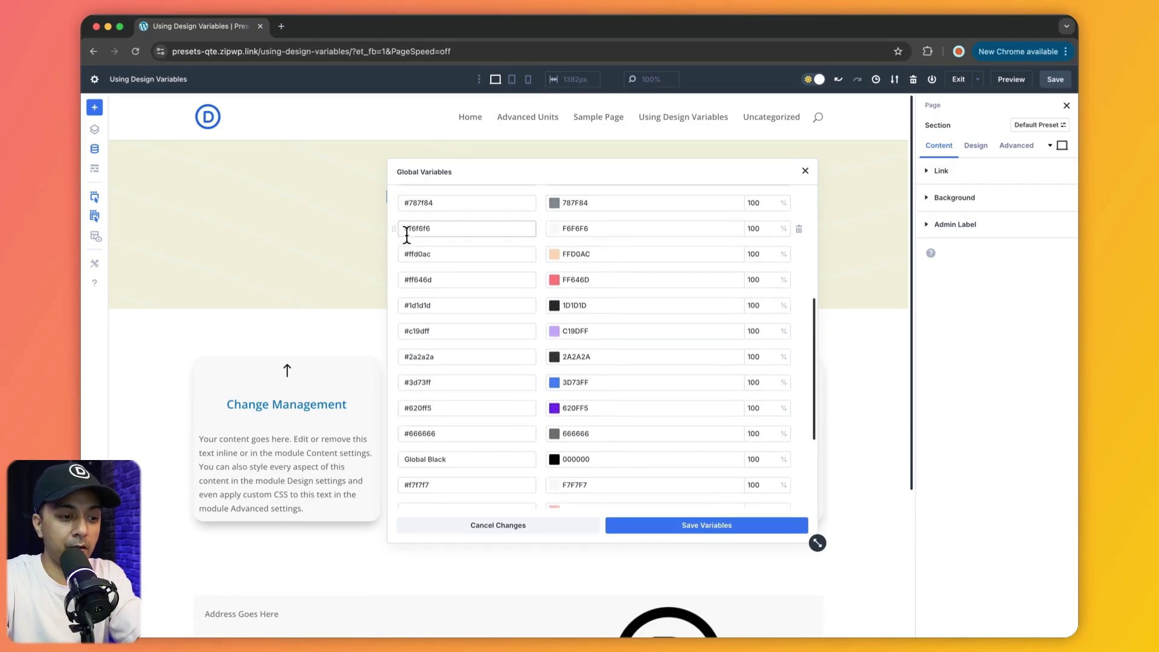
scroll(408, 247, up, 3)
click(400, 225)
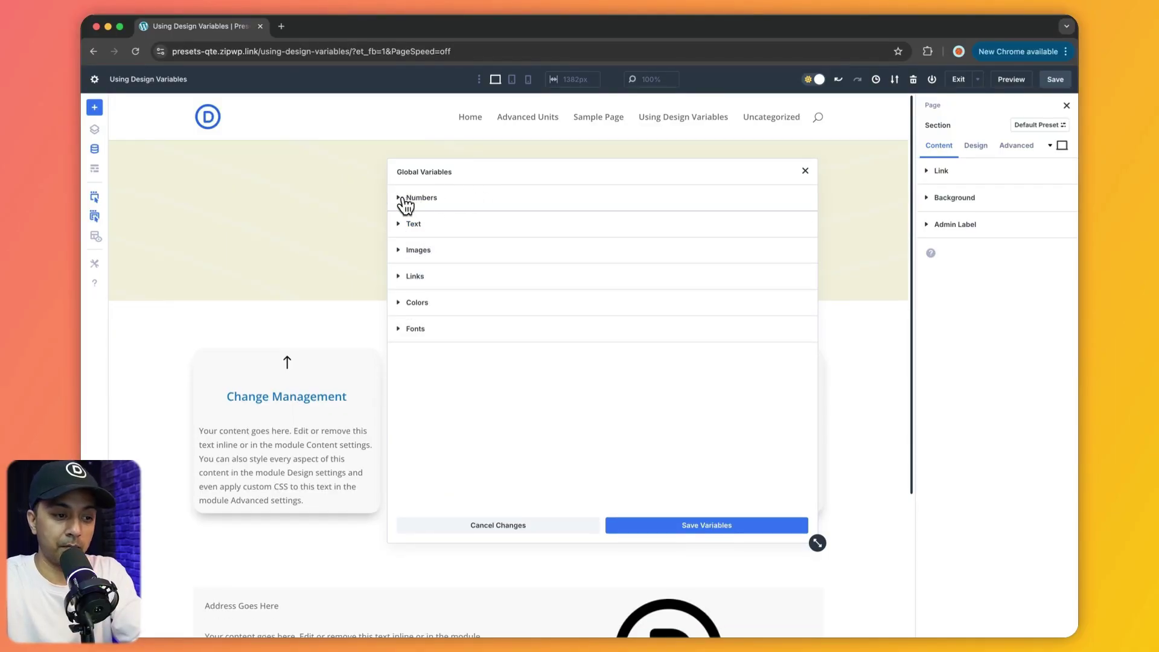
Add a global number named Main Title that uses calc with the value 25px + 1vw.
click(403, 199)
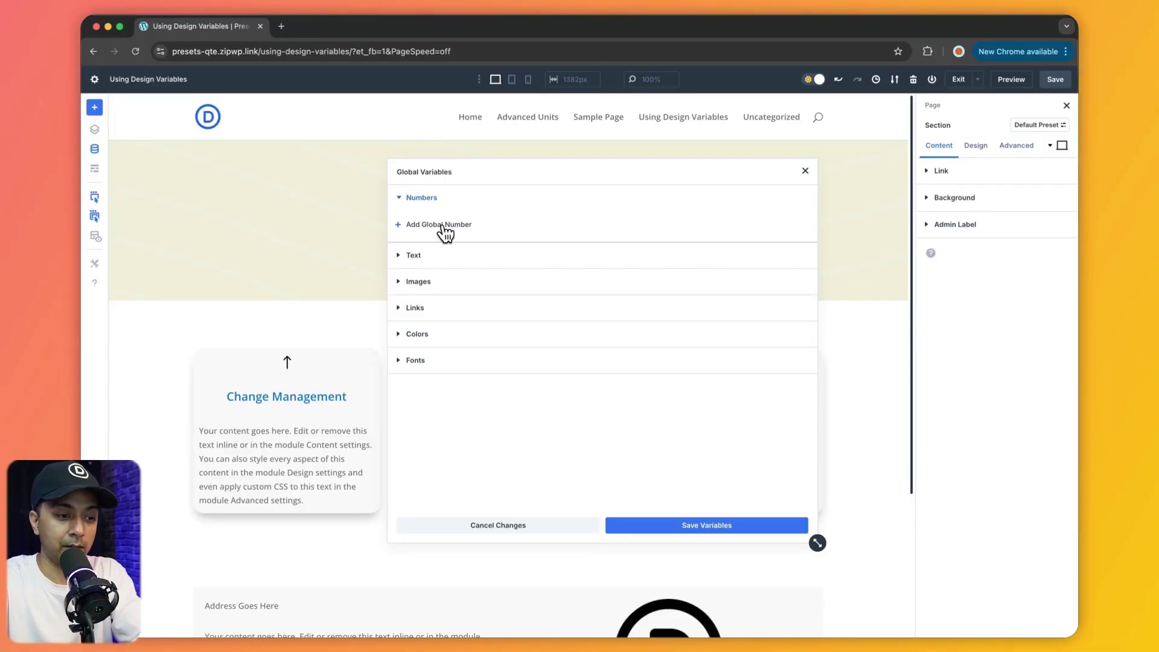
click(444, 227)
click(453, 239)
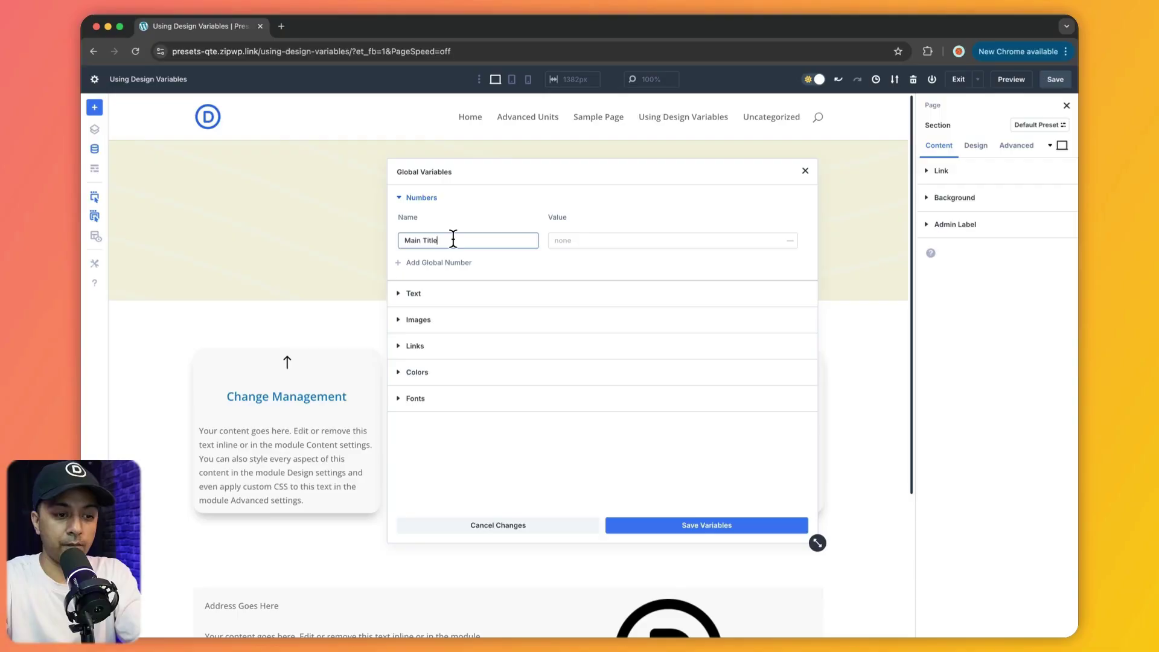
key(Tab)
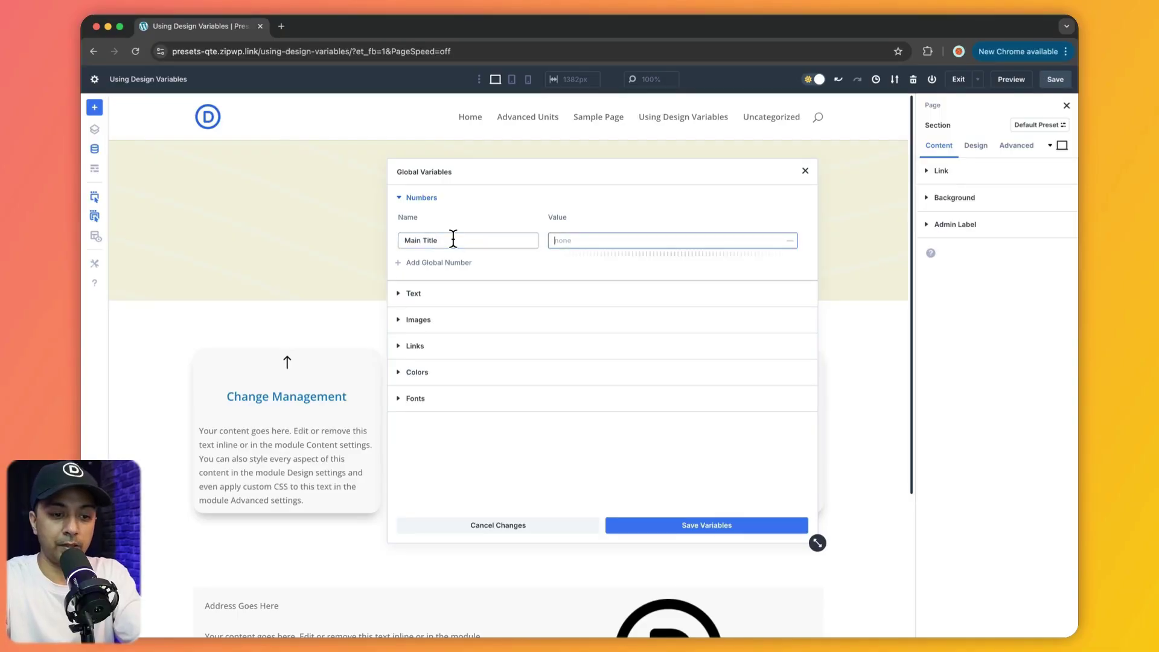
click(787, 241)
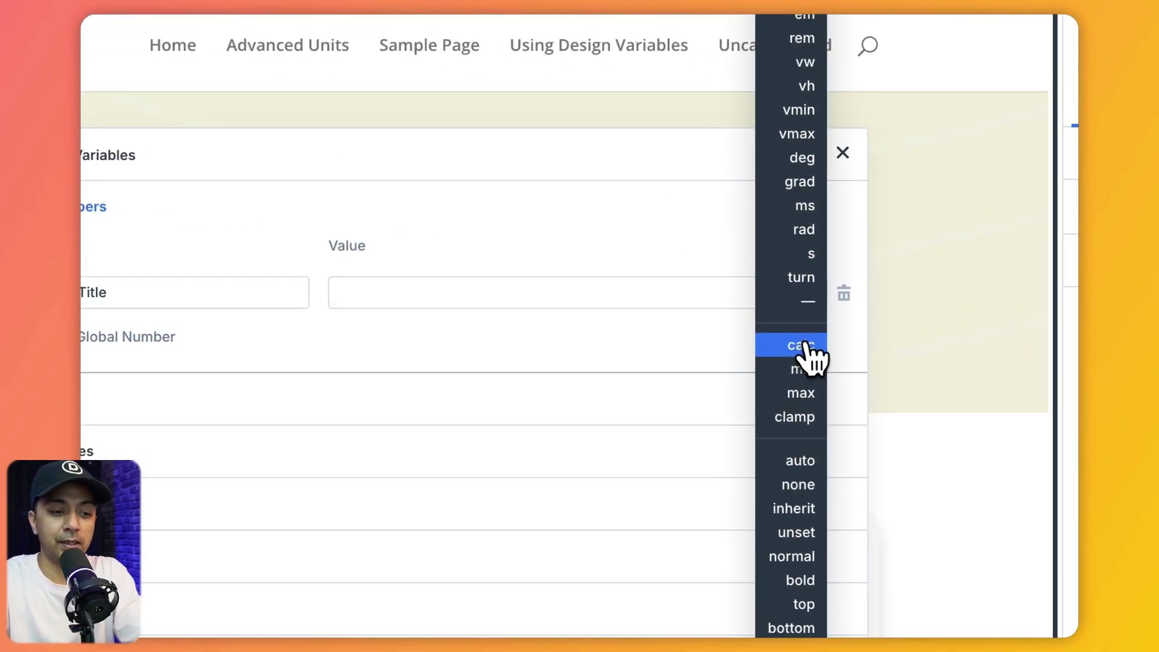
click(805, 345)
click(504, 295)
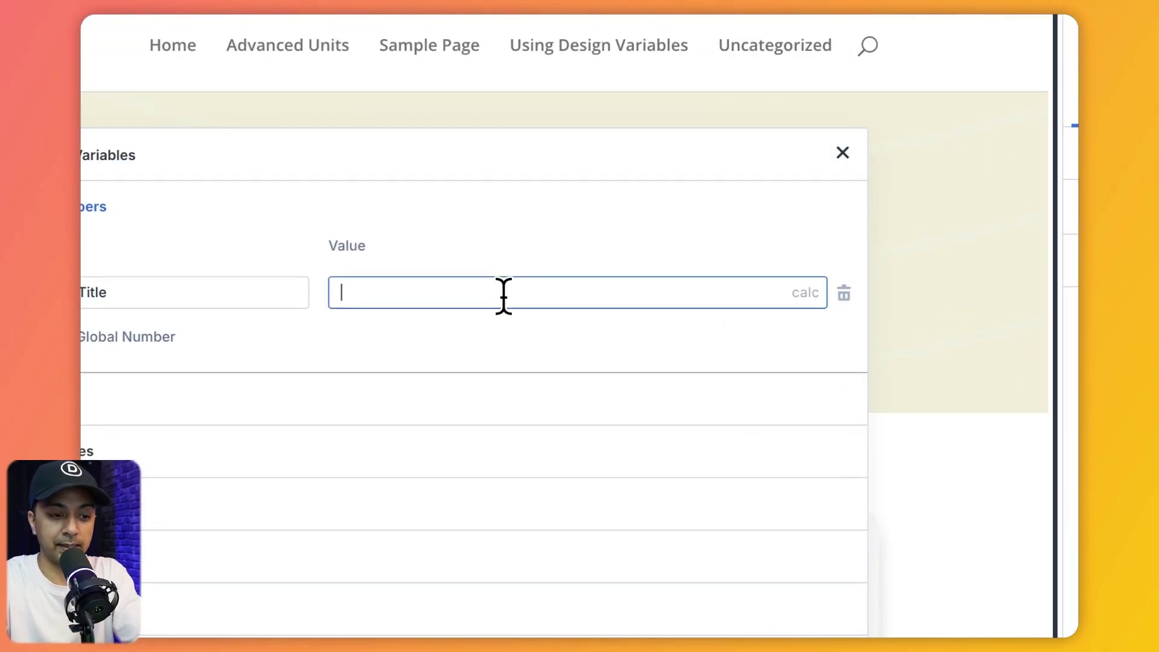
text(25px + 1vw)
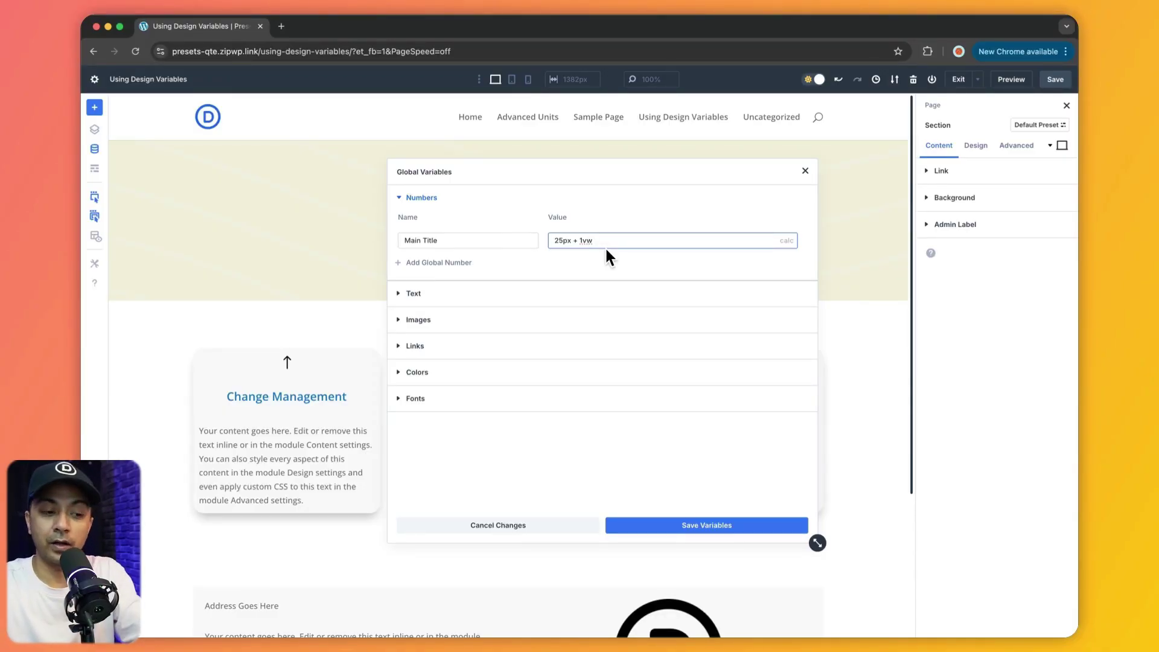
key(Return)
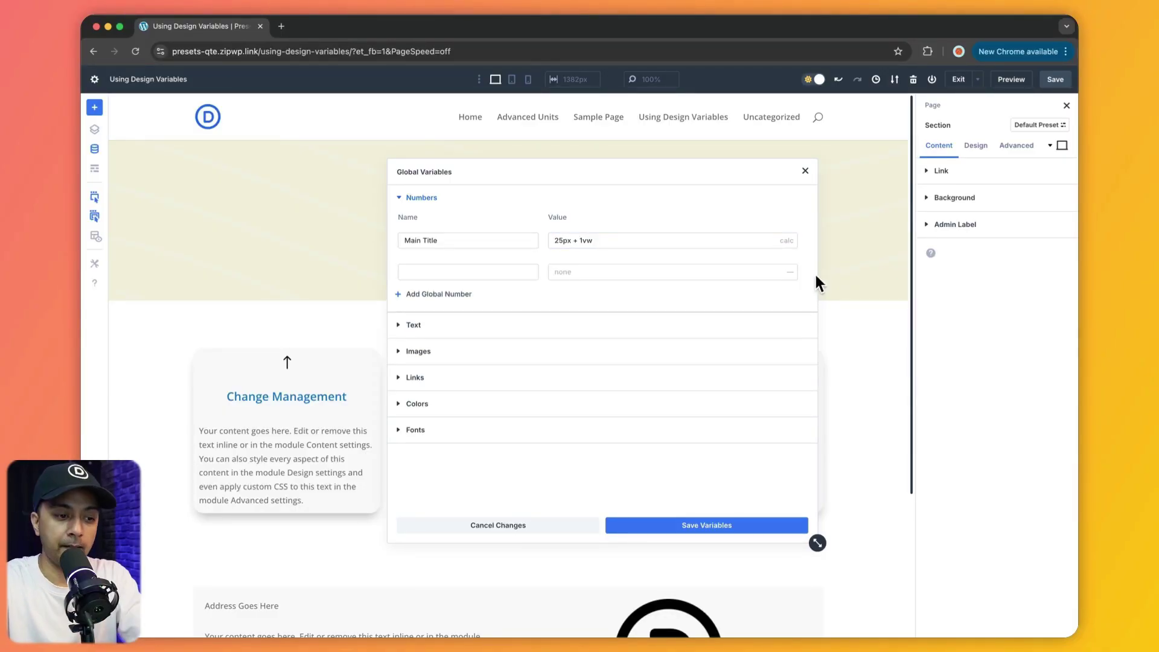
Add a second global number named Round with a value of 15 px, and collapse the number variables.
click(812, 268)
click(447, 263)
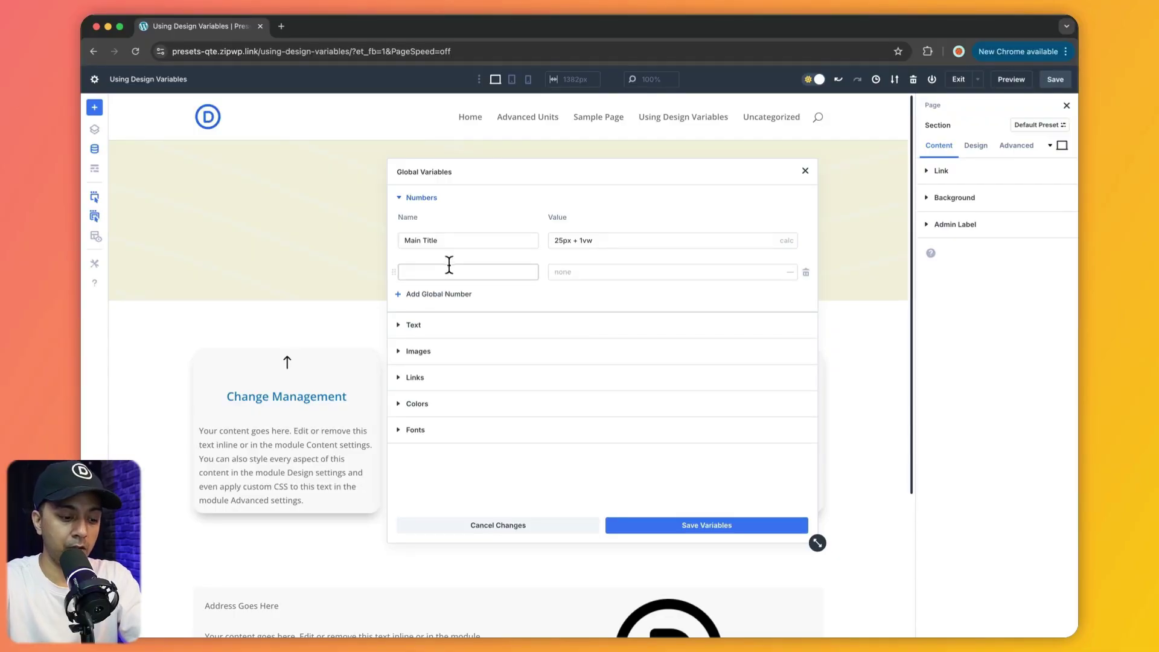
text(Round)
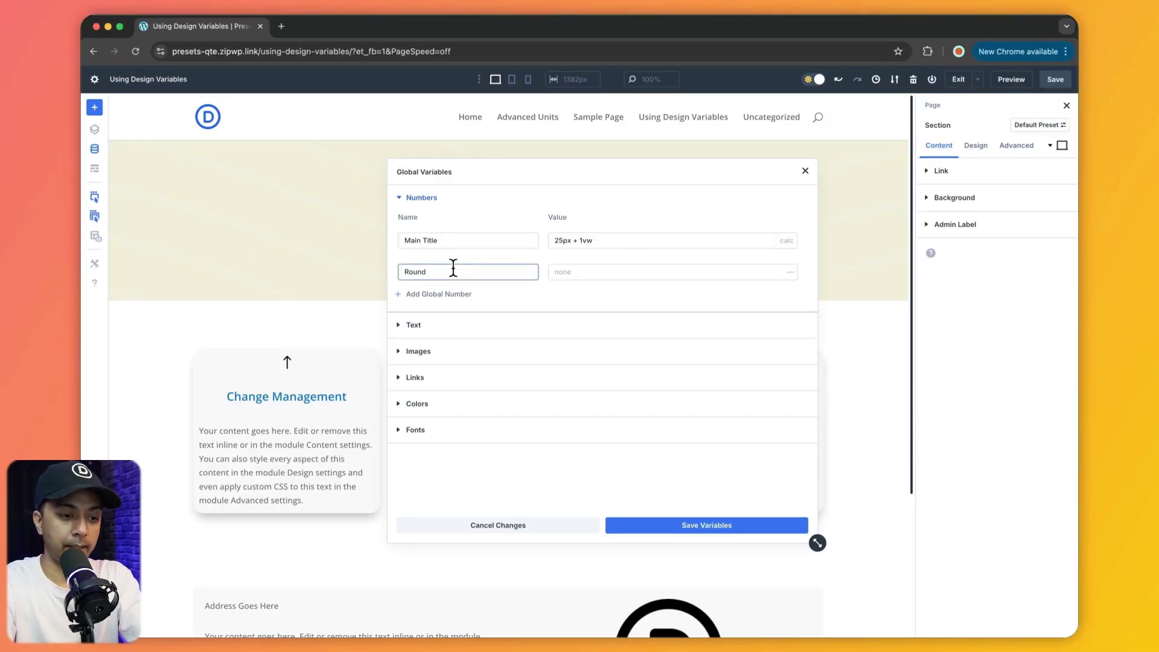
key(Tab)
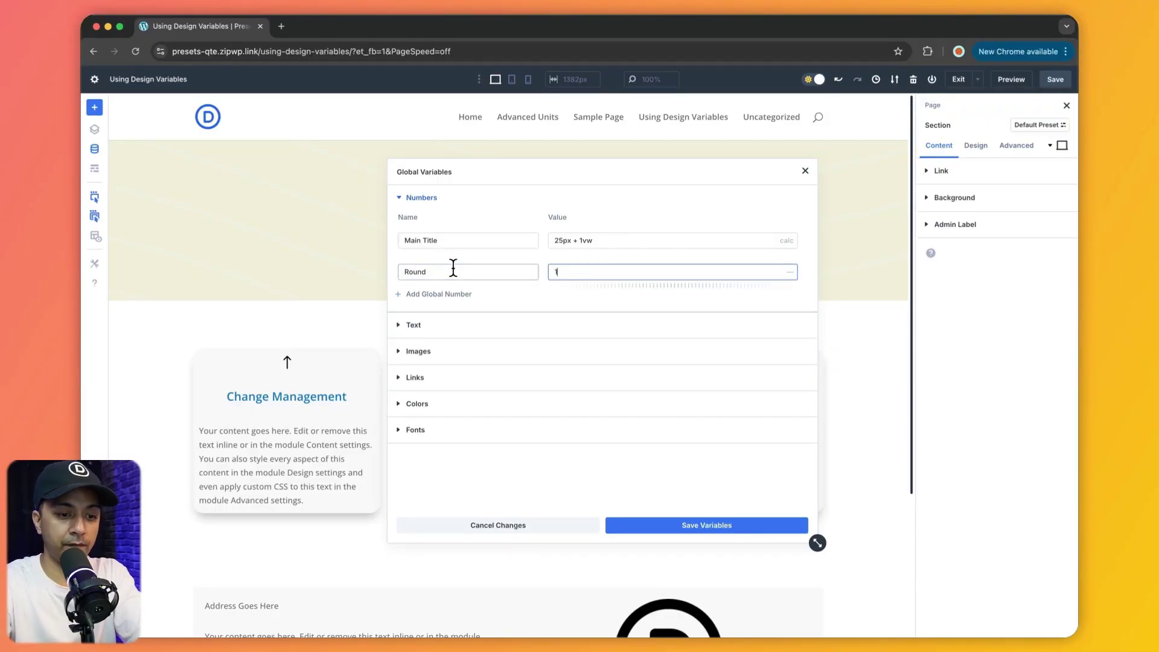
click(787, 215)
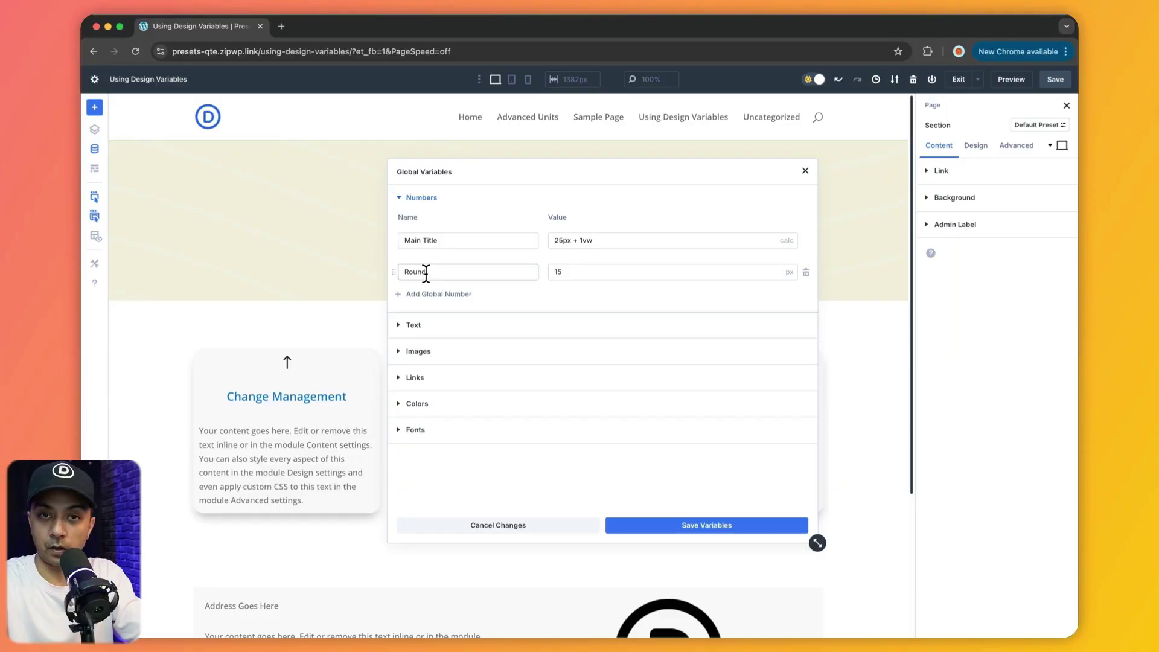
click(404, 198)
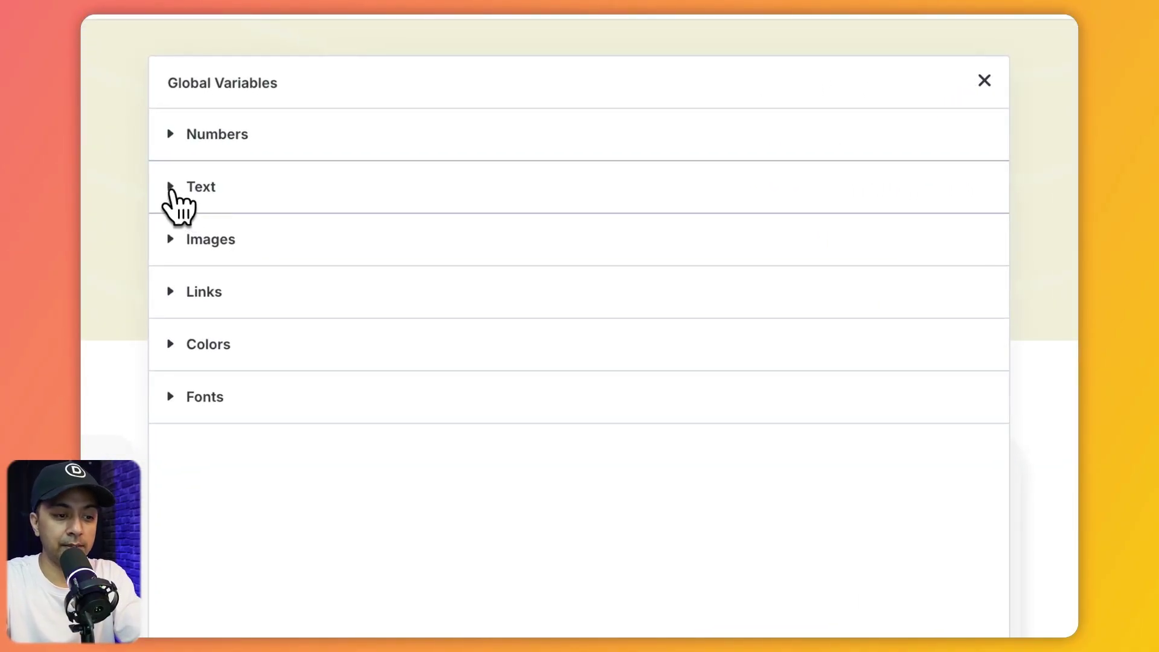
Review the Address and Contact global text variables, and expand the global image variables.
click(173, 192)
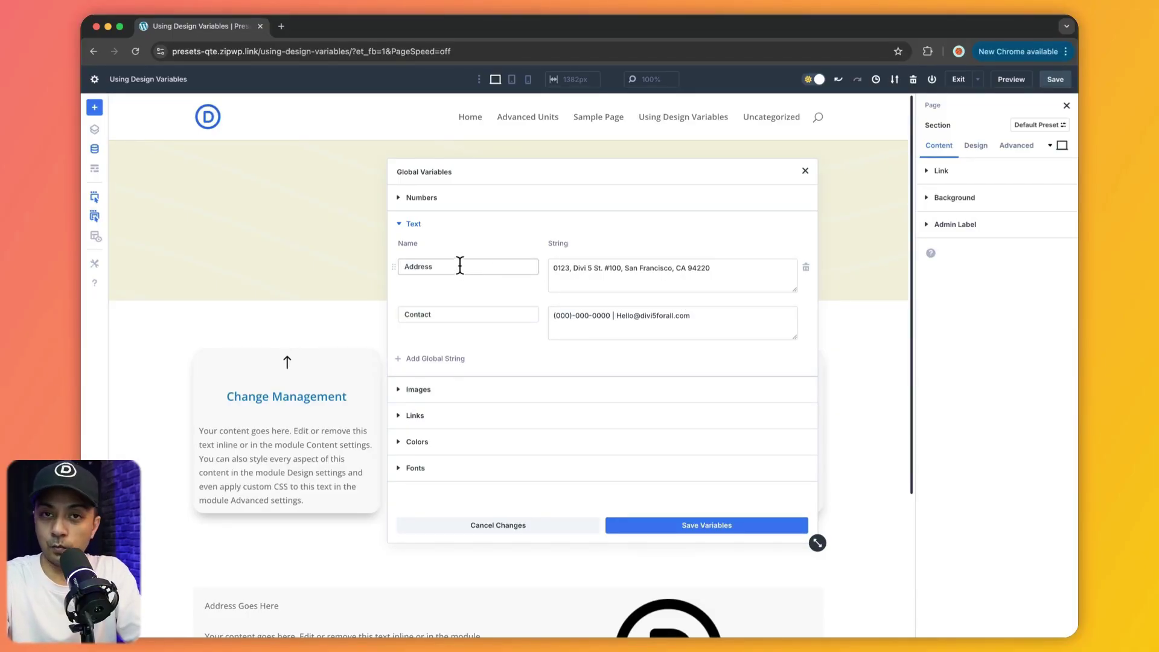
click(410, 224)
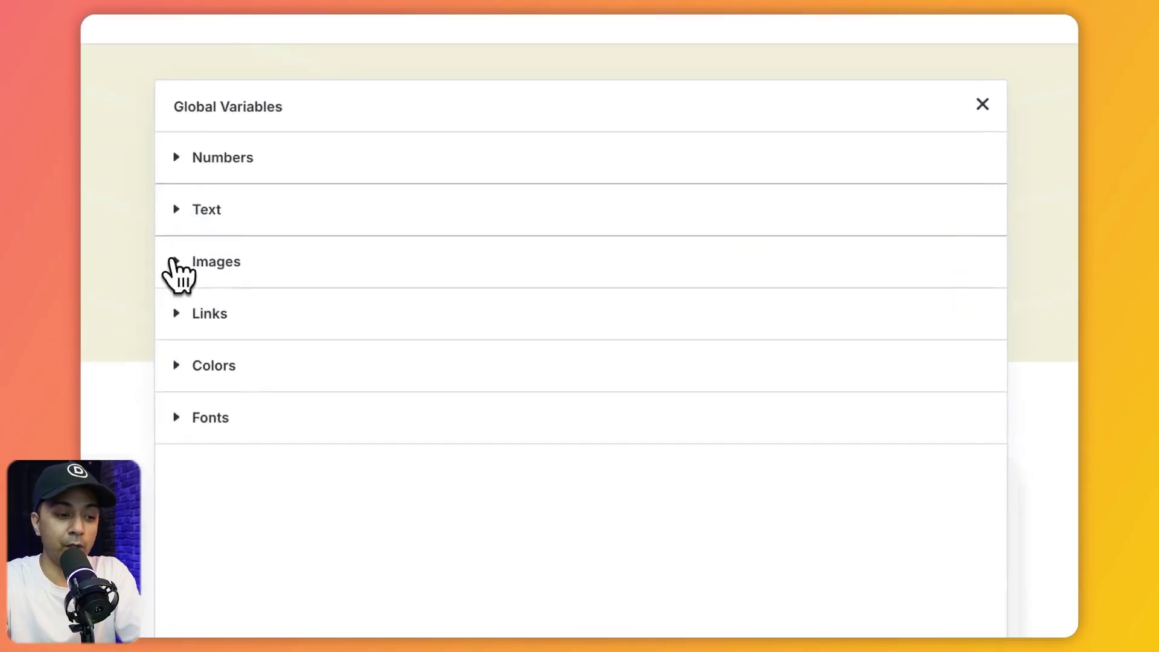
click(171, 262)
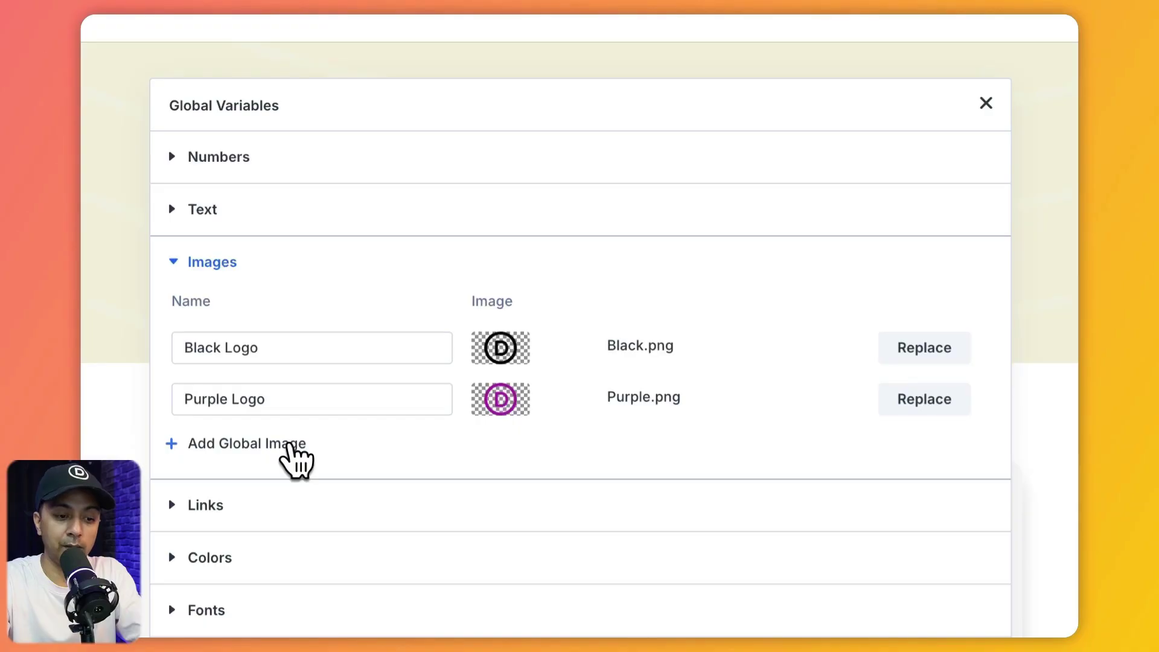
click(289, 446)
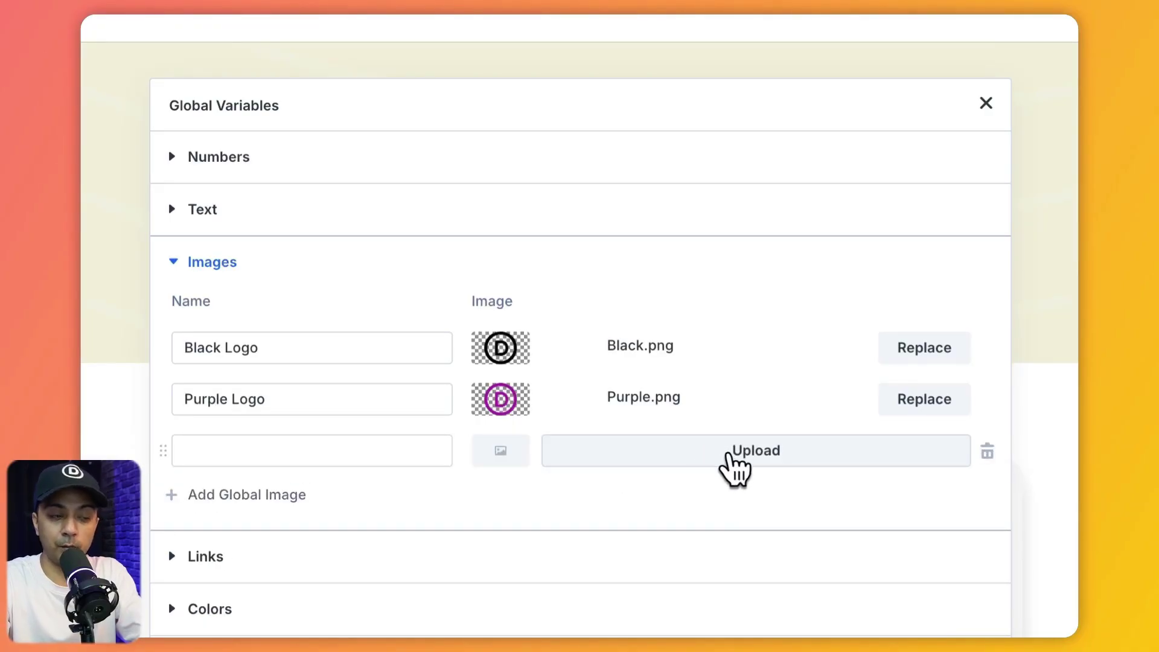
click(732, 464)
key(Escape)
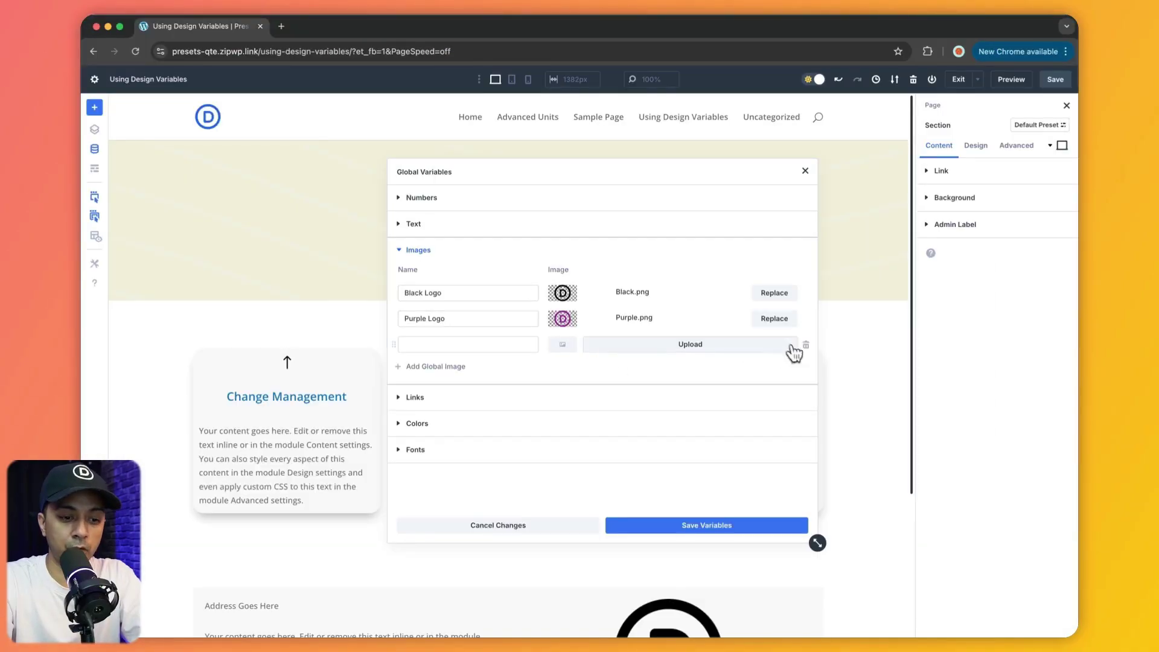
click(805, 345)
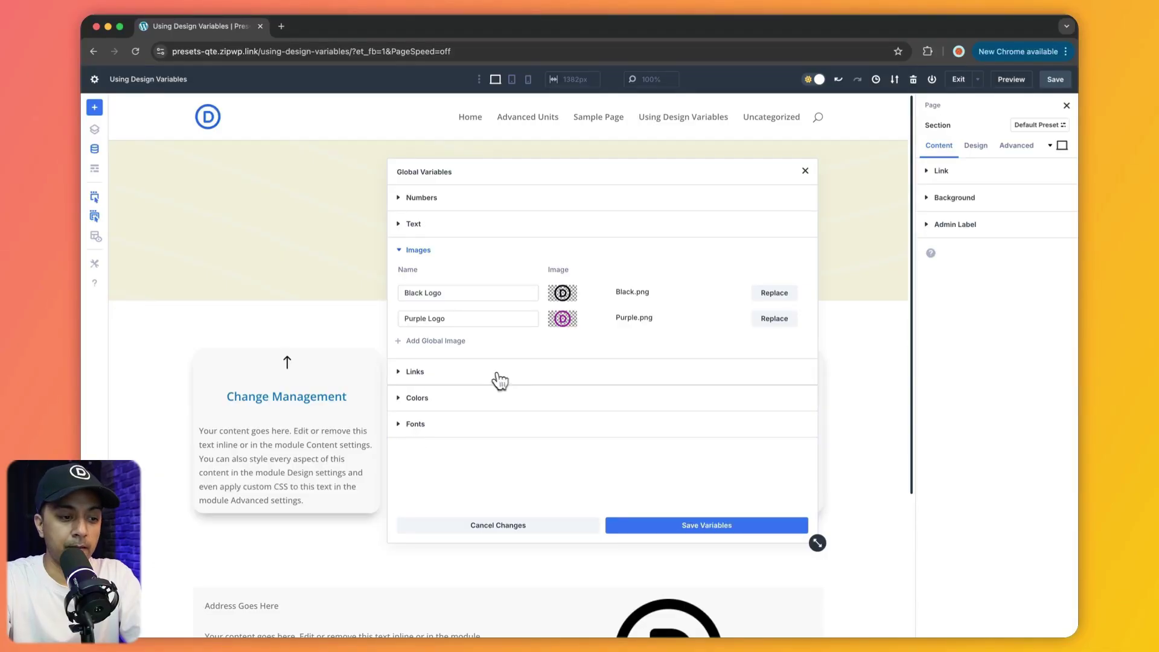
Collapse the global image variables and review the name and URL of the Offer CTA global link.
click(401, 251)
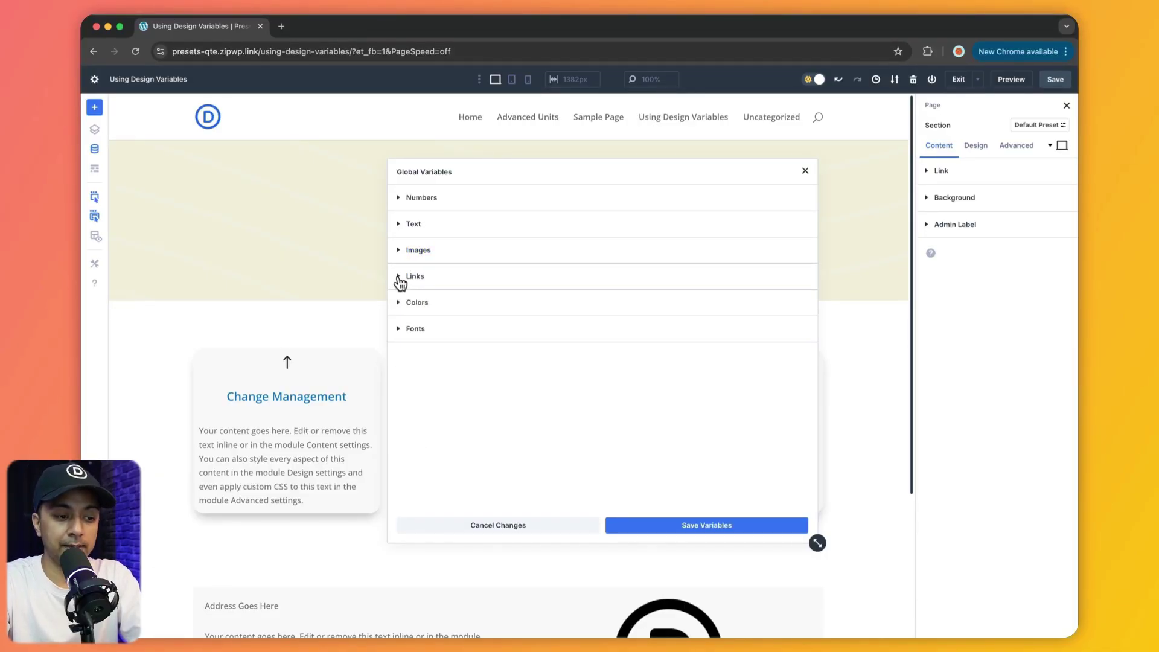
click(400, 278)
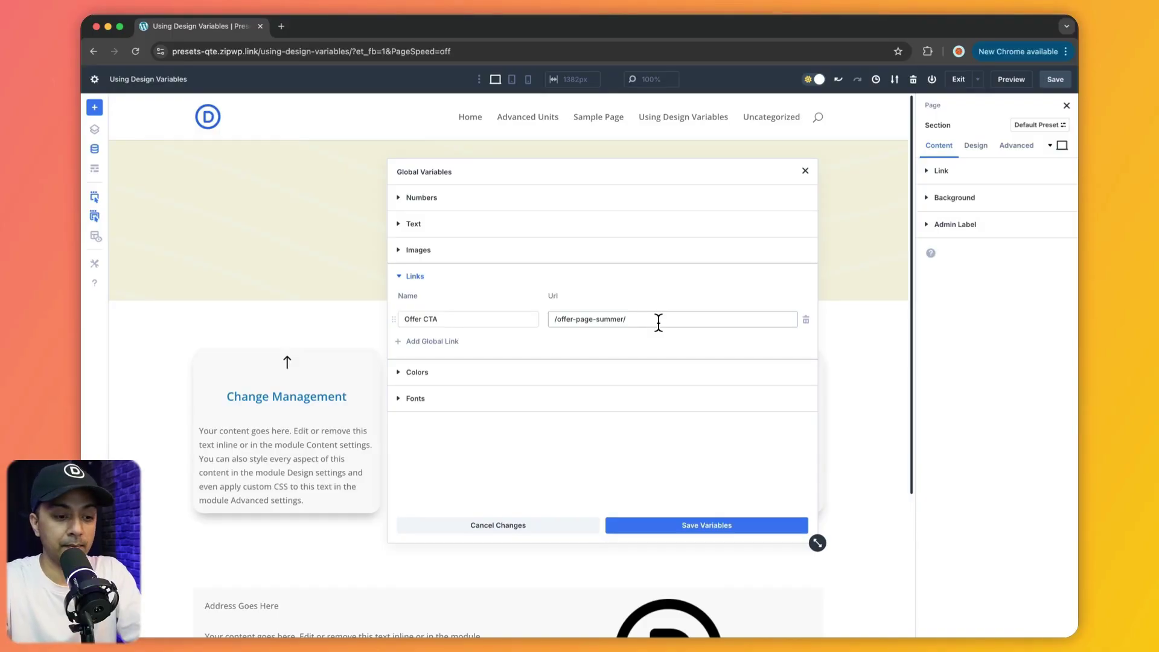
click(658, 323)
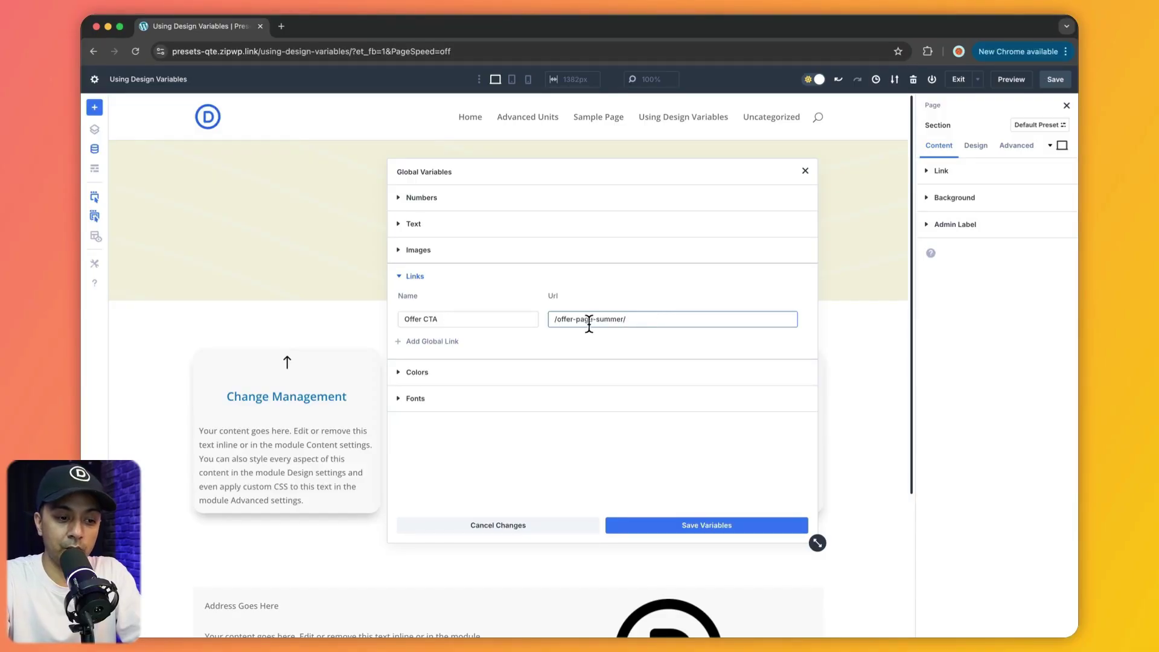
click(399, 277)
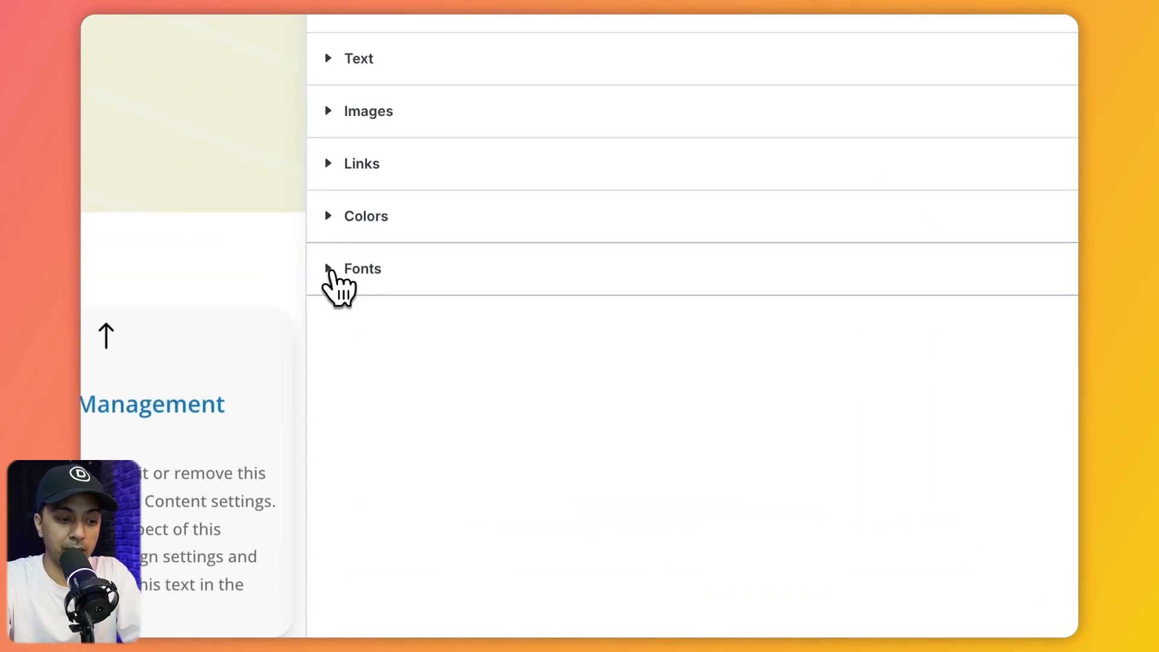
Review the global font variables and the fonts available for the Fancy variable, leaving its font as it is.
click(331, 270)
drag(331, 269, 426, 495)
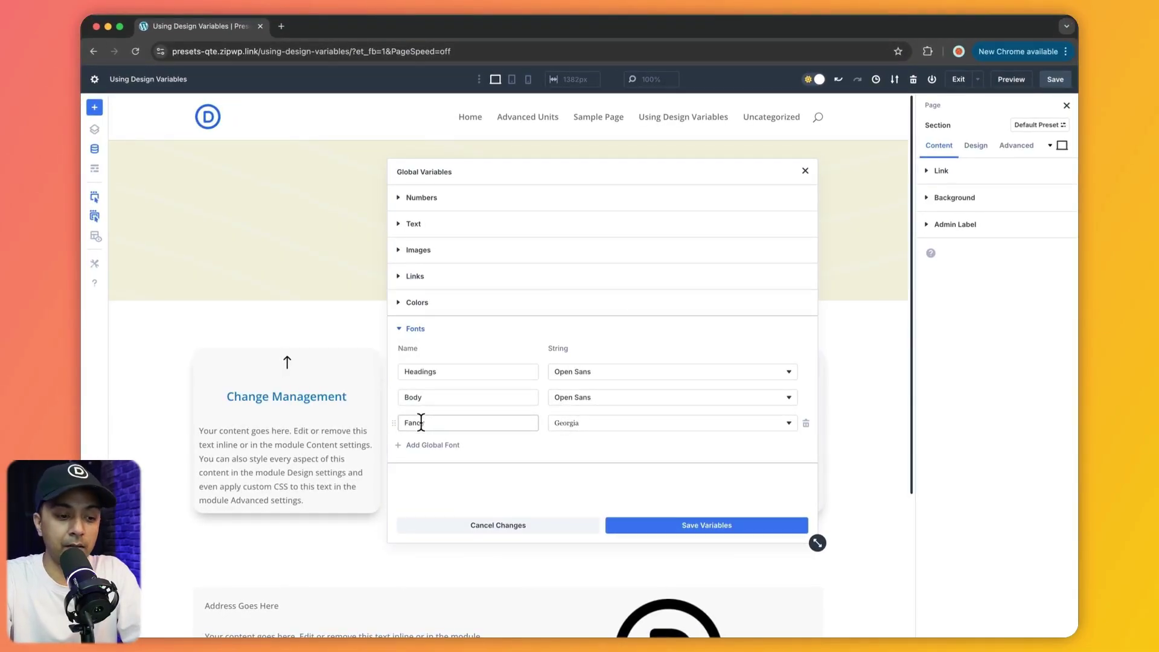
click(573, 424)
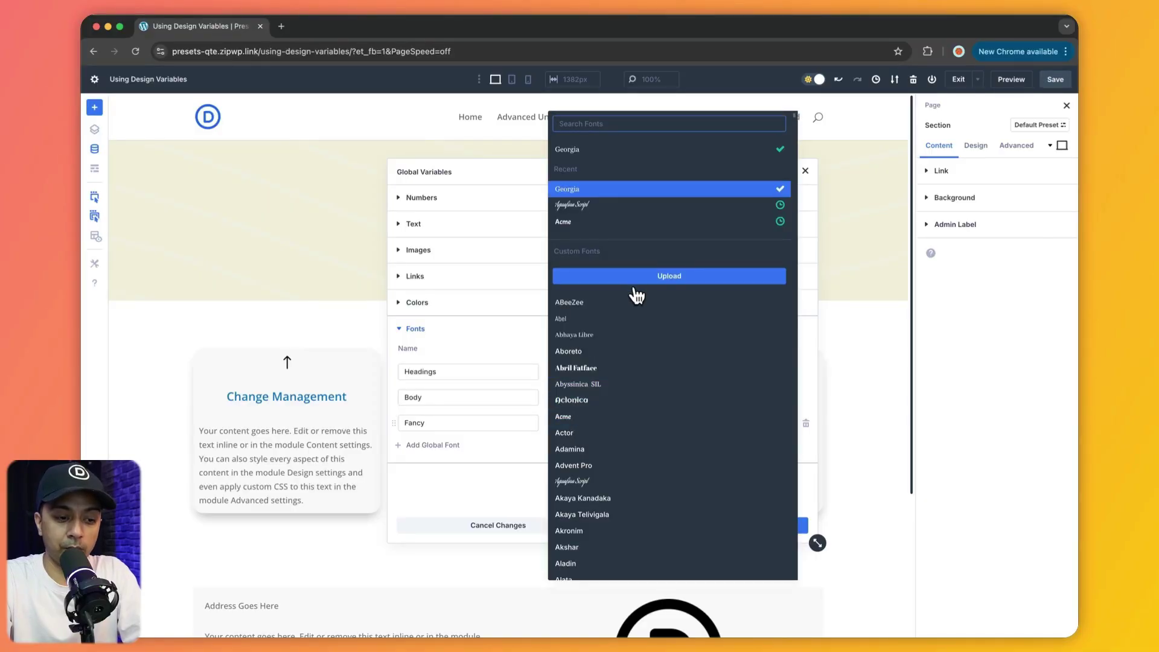
click(514, 409)
click(403, 330)
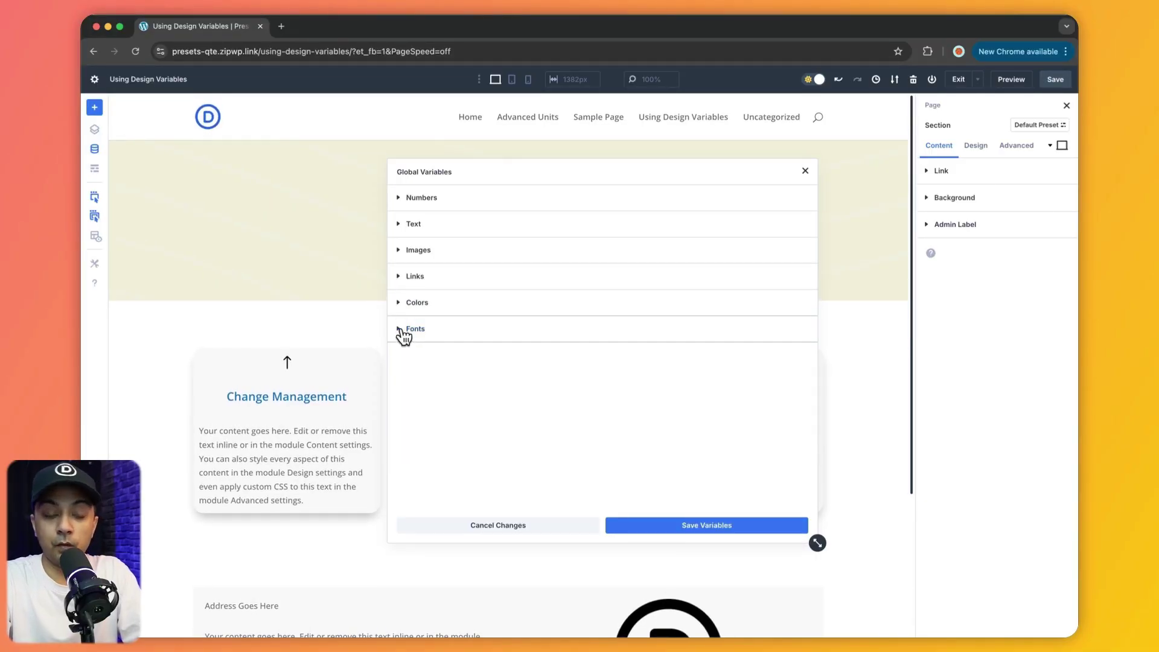
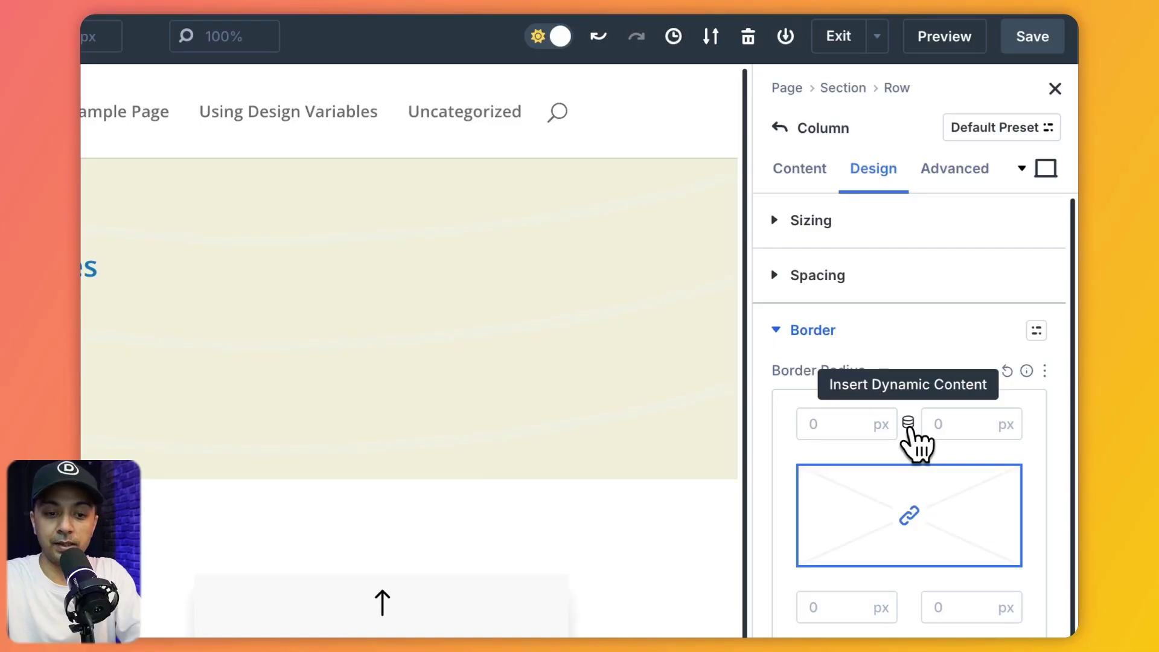
Apply the Round global number to the border radius of the first card's column, and collapse the border options.
click(908, 425)
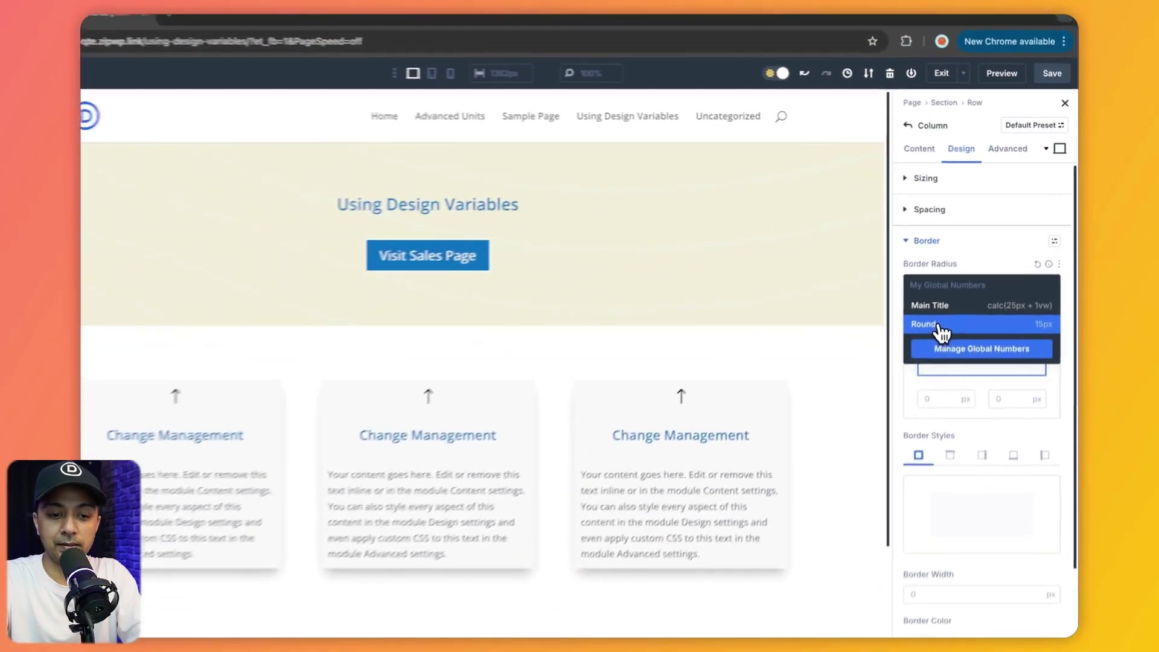
click(939, 326)
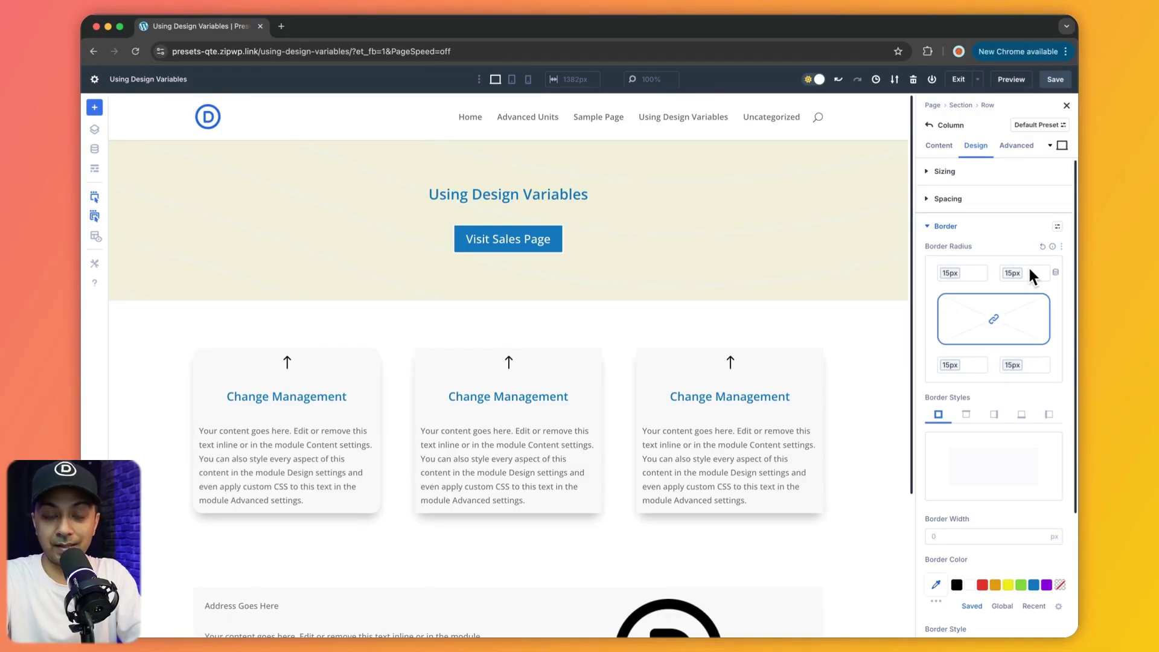
mouse_move(206, 366)
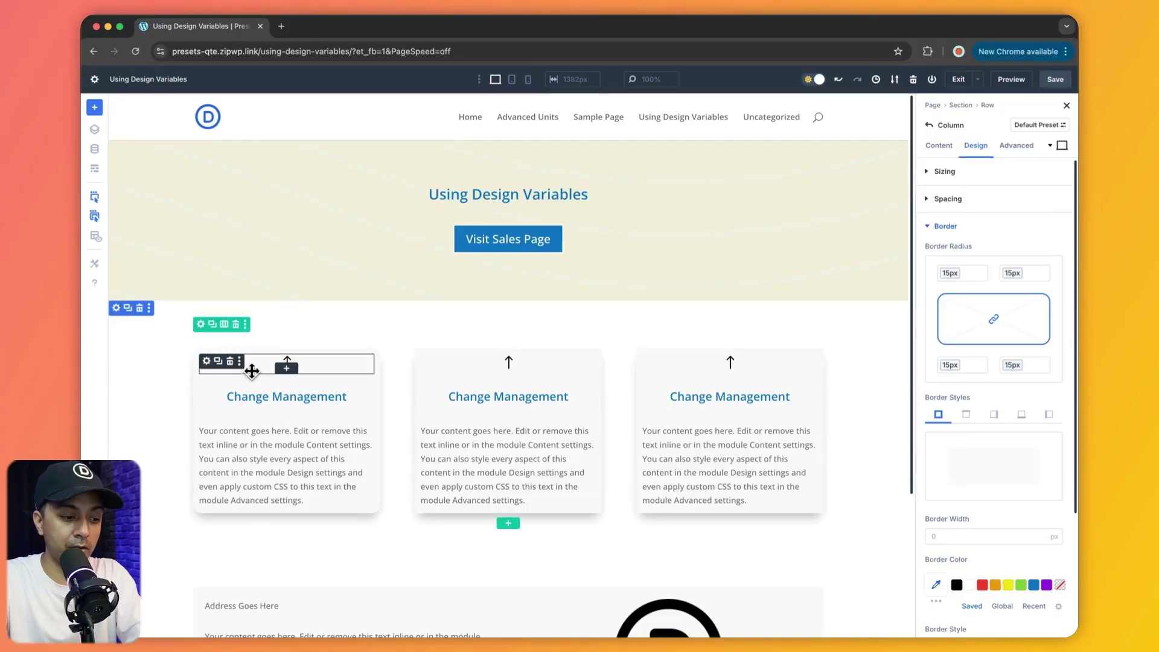
click(940, 233)
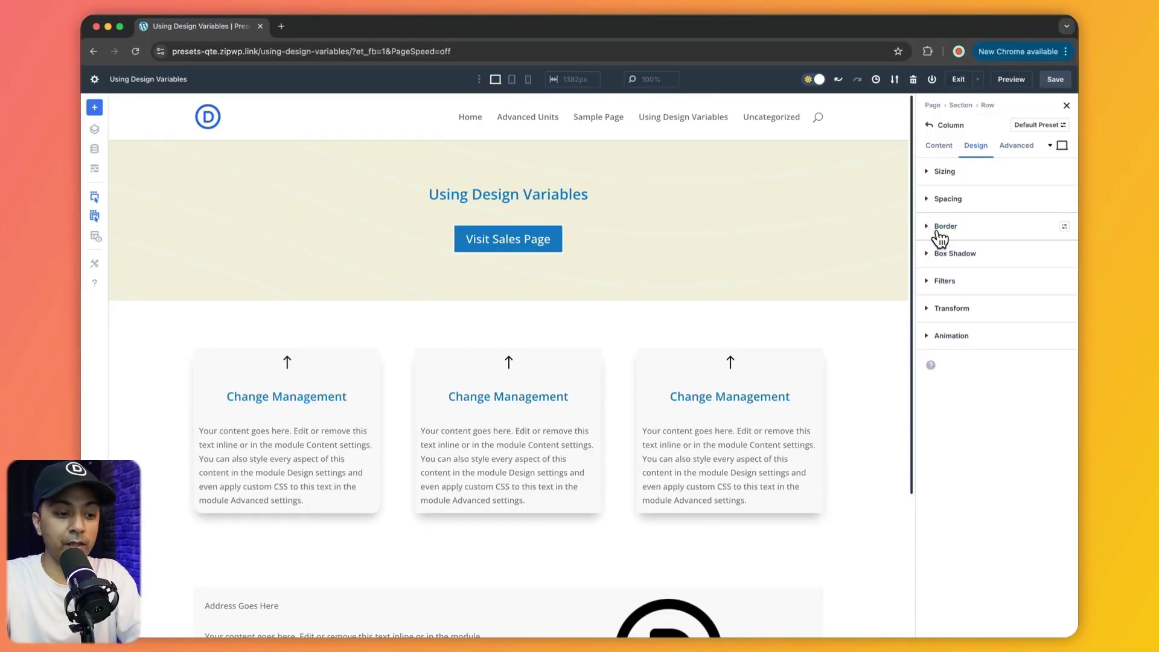
Return to the row's column list and apply the Round global number to the border radius of the other card columns.
click(930, 156)
click(930, 125)
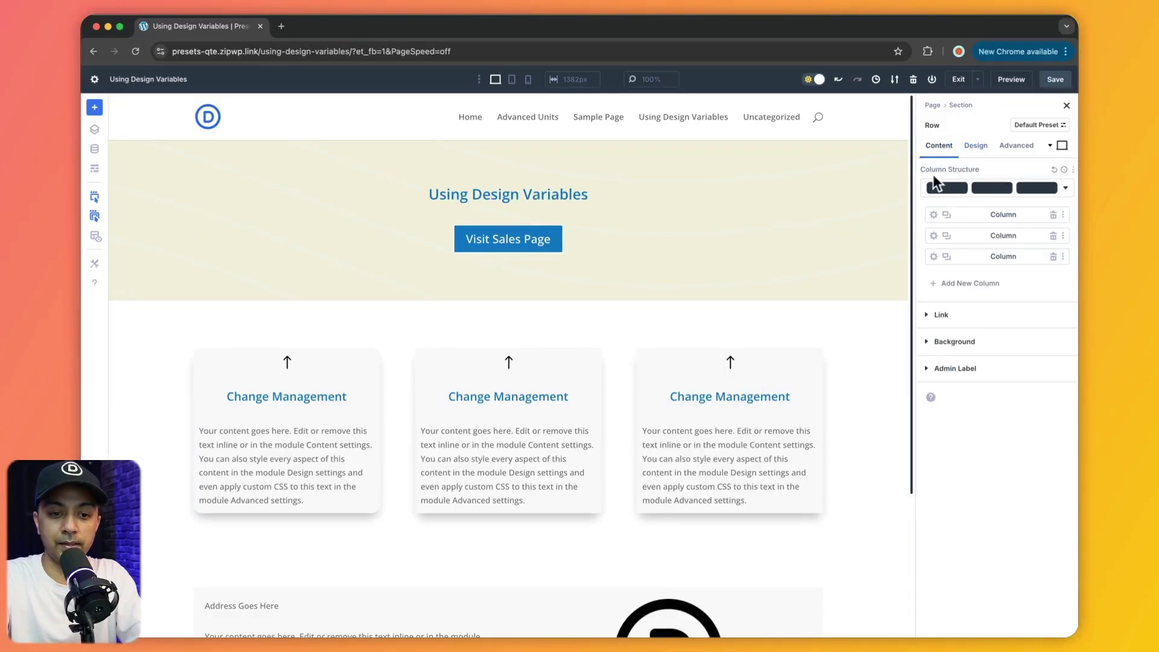
click(1053, 235)
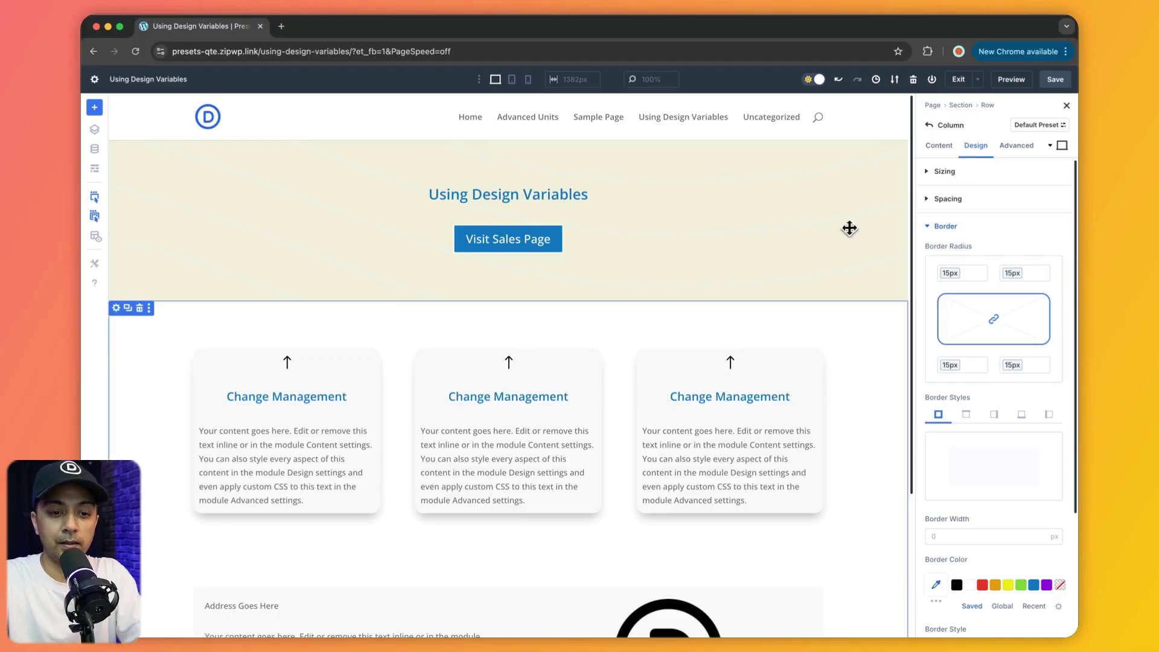
click(928, 228)
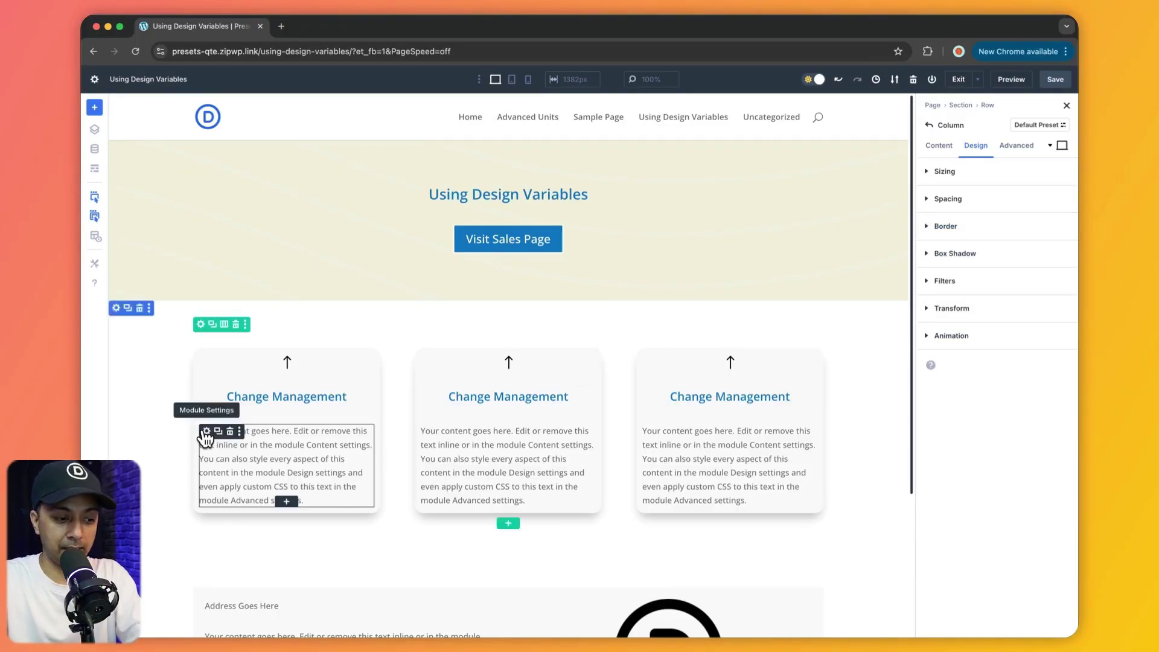
Set the heading font of the first card's Change Management heading to the Fancy global font.
click(207, 399)
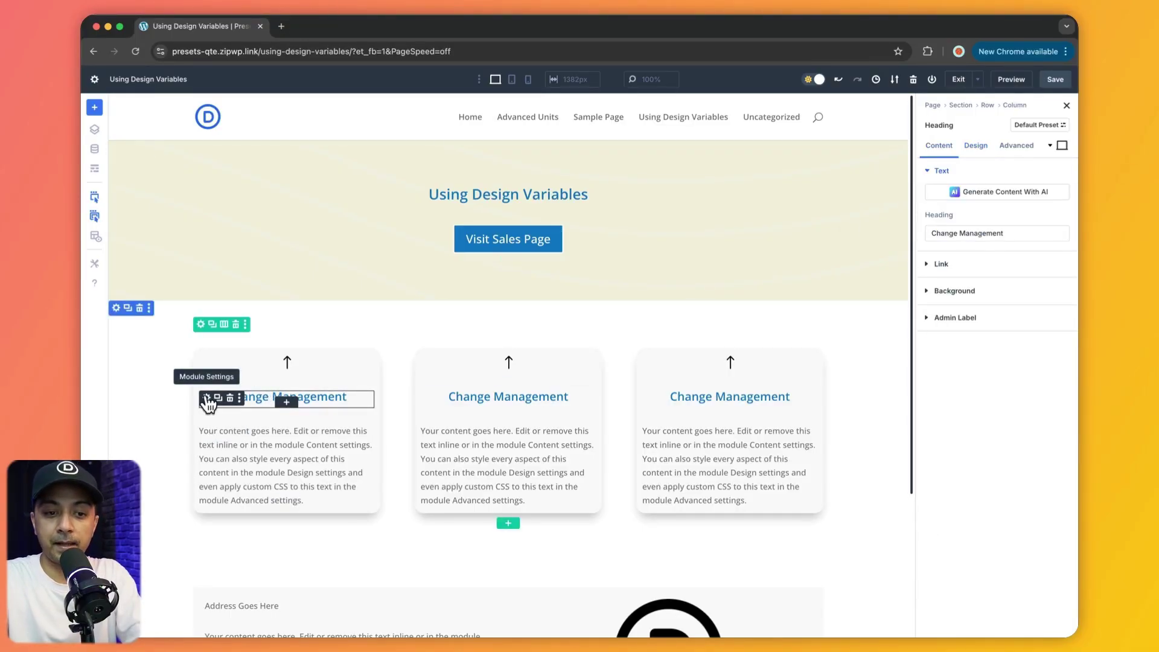
click(971, 147)
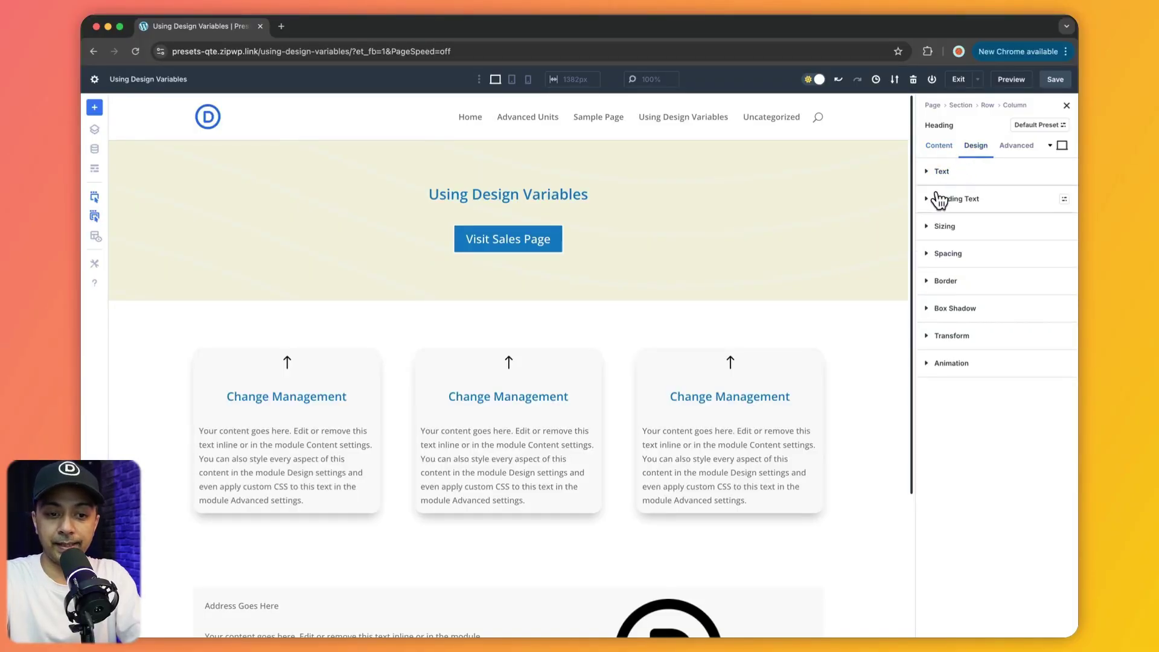
click(928, 206)
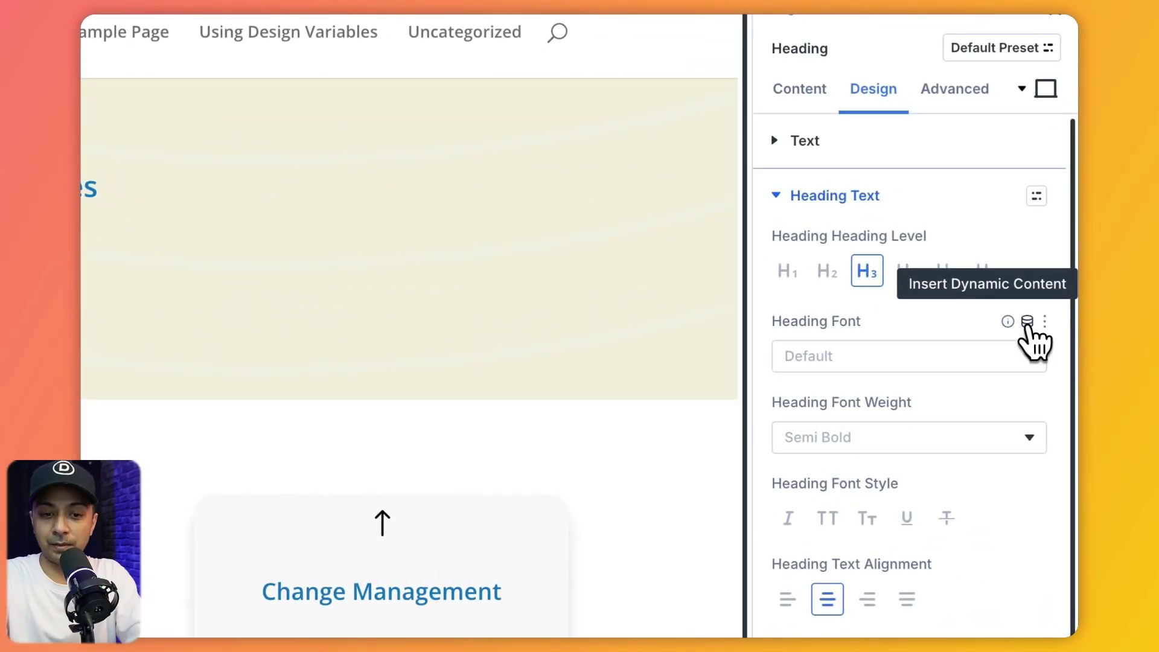
click(1026, 322)
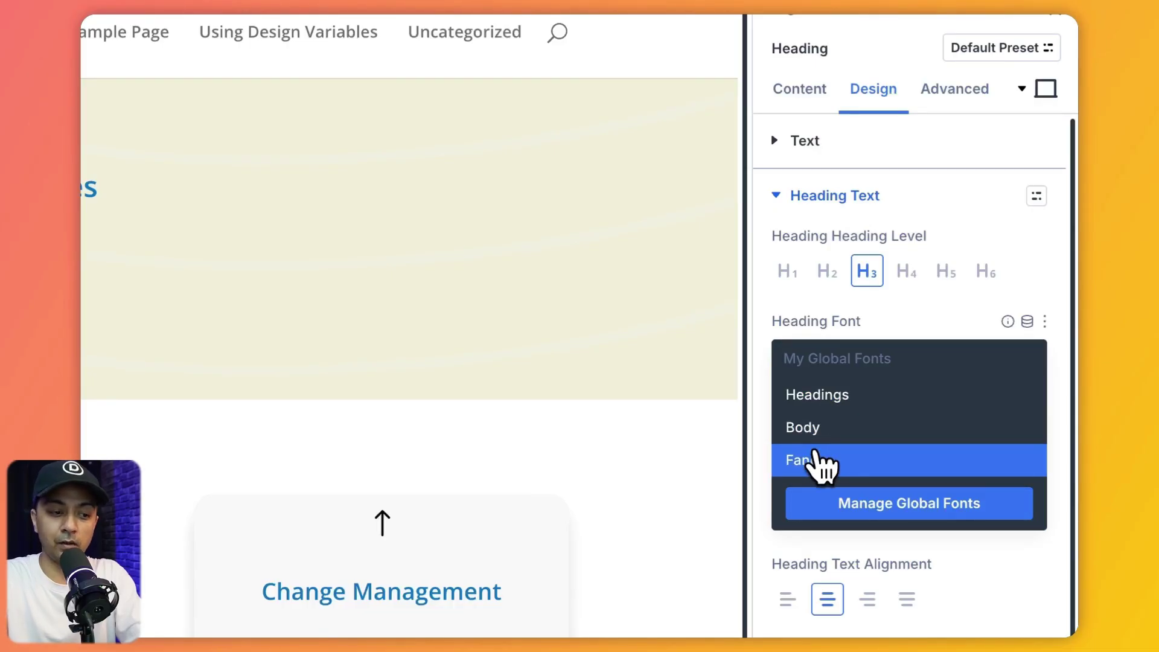
click(842, 468)
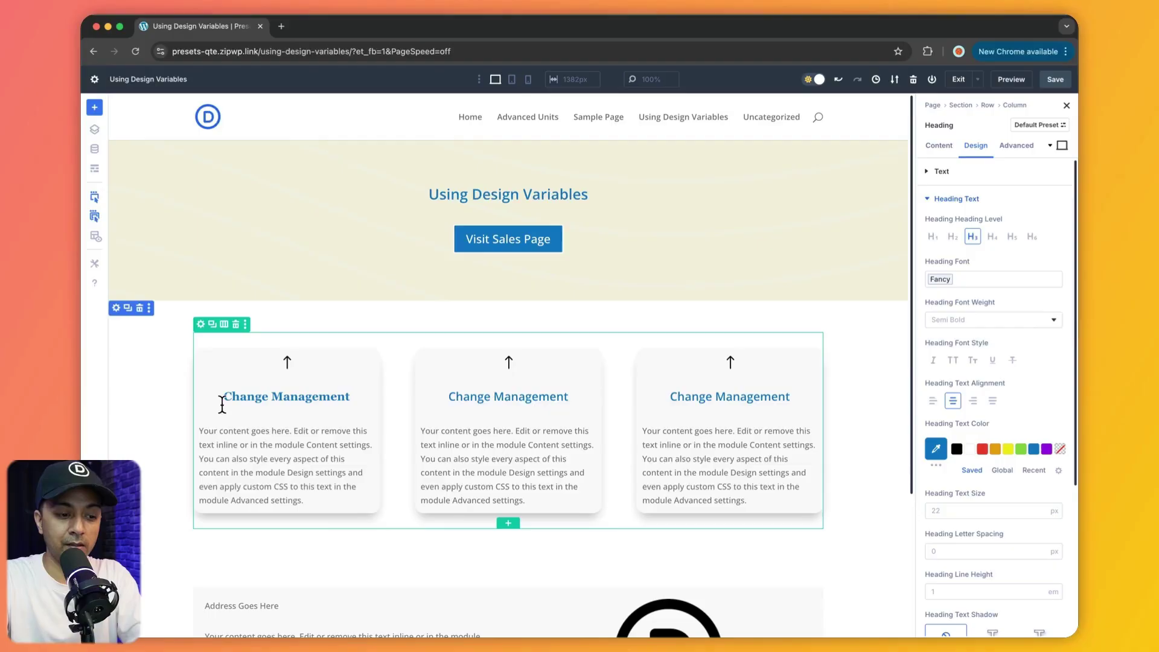
Apply the Fancy global font to the Change Management headings of the second and third cards.
click(507, 393)
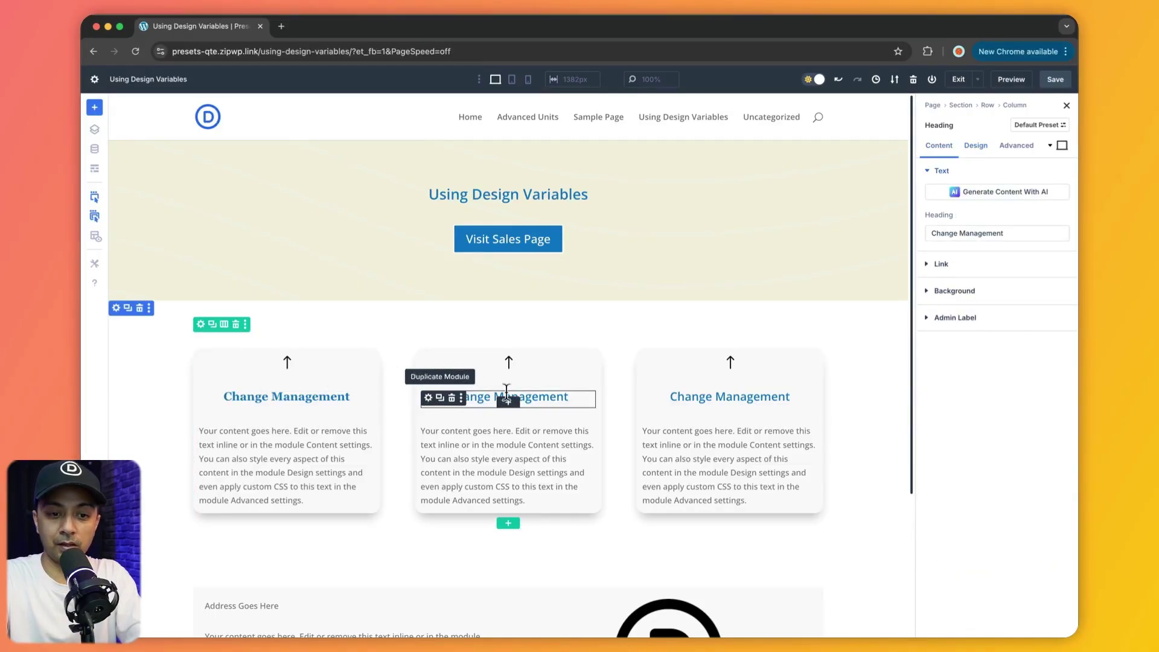
click(976, 145)
scroll(716, 314, down, 3)
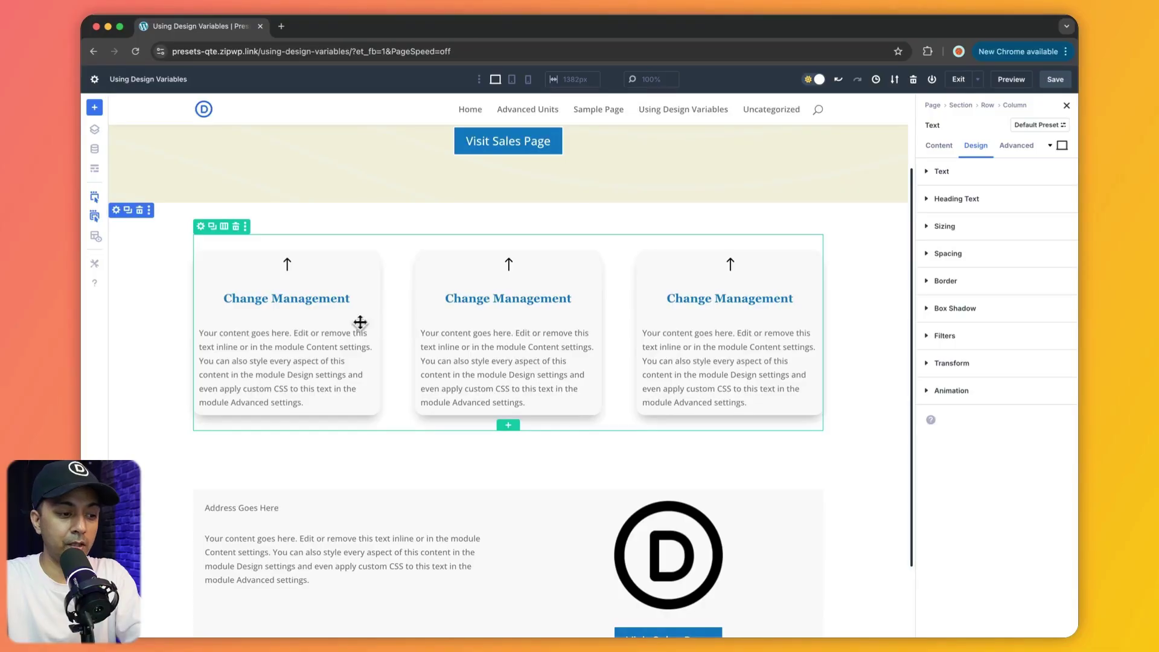
Set the heading text size of the first card's heading to the Main Title global number.
click(207, 303)
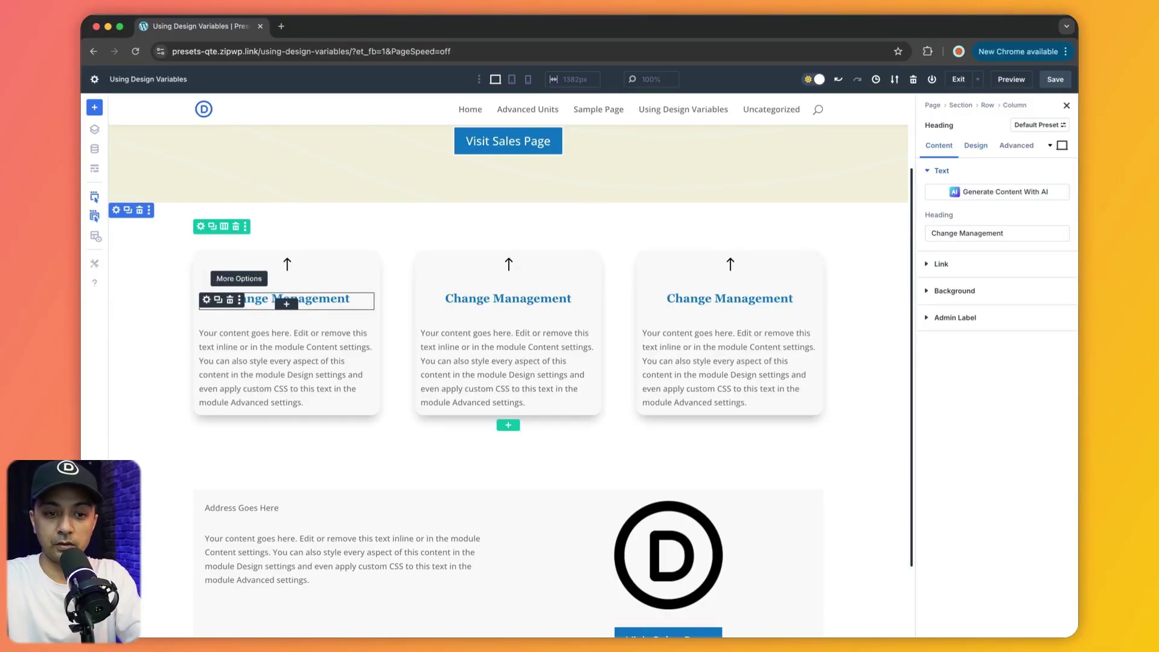
click(976, 146)
click(931, 198)
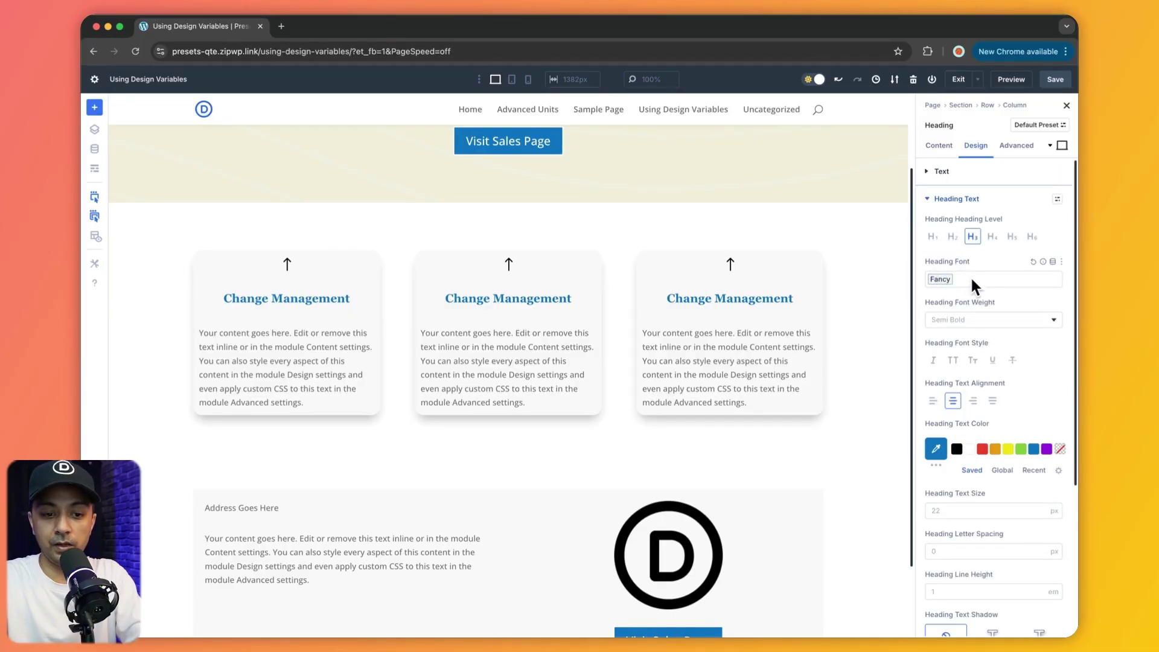
scroll(970, 277, down, 3)
scroll(975, 320, down, 1)
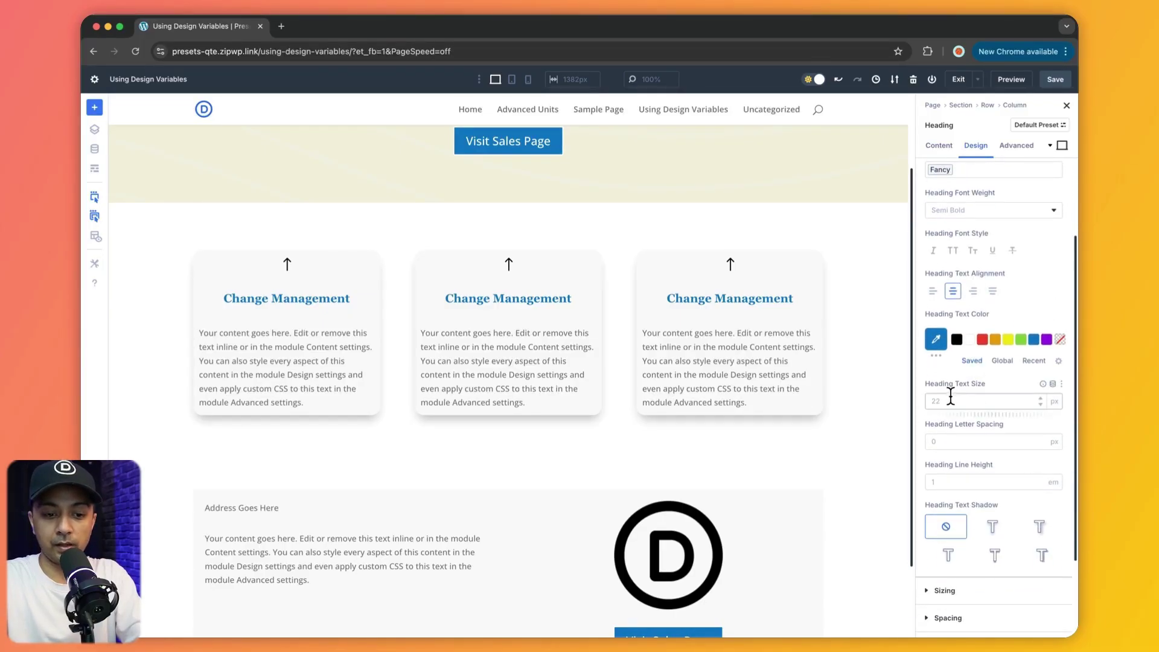
click(1053, 385)
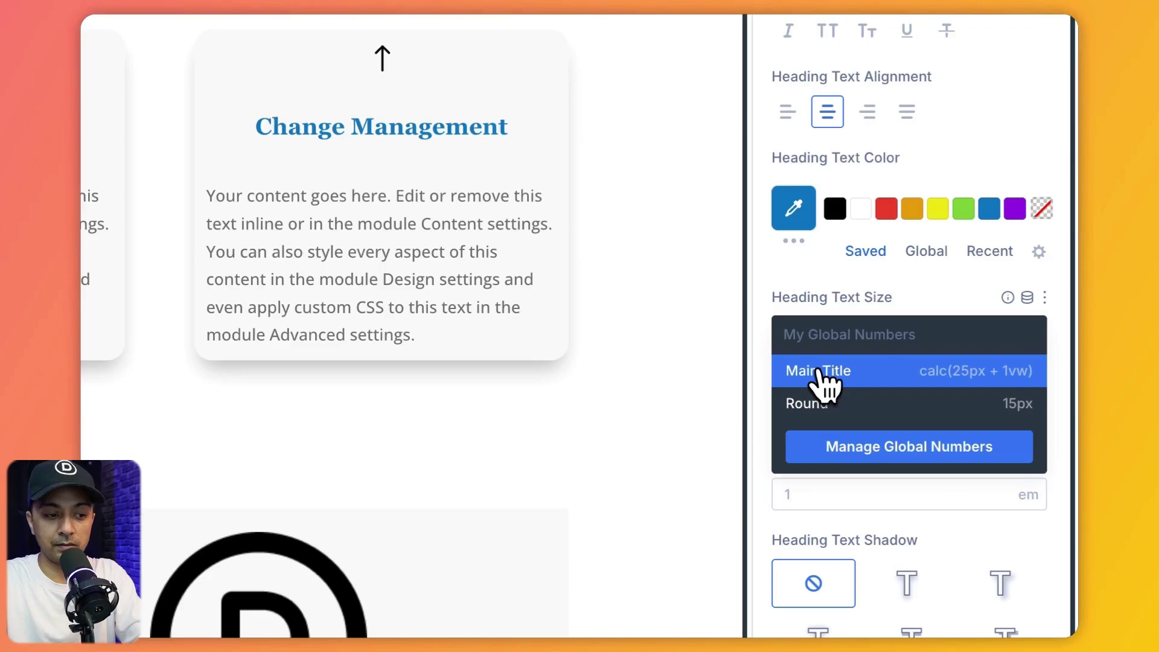
click(820, 371)
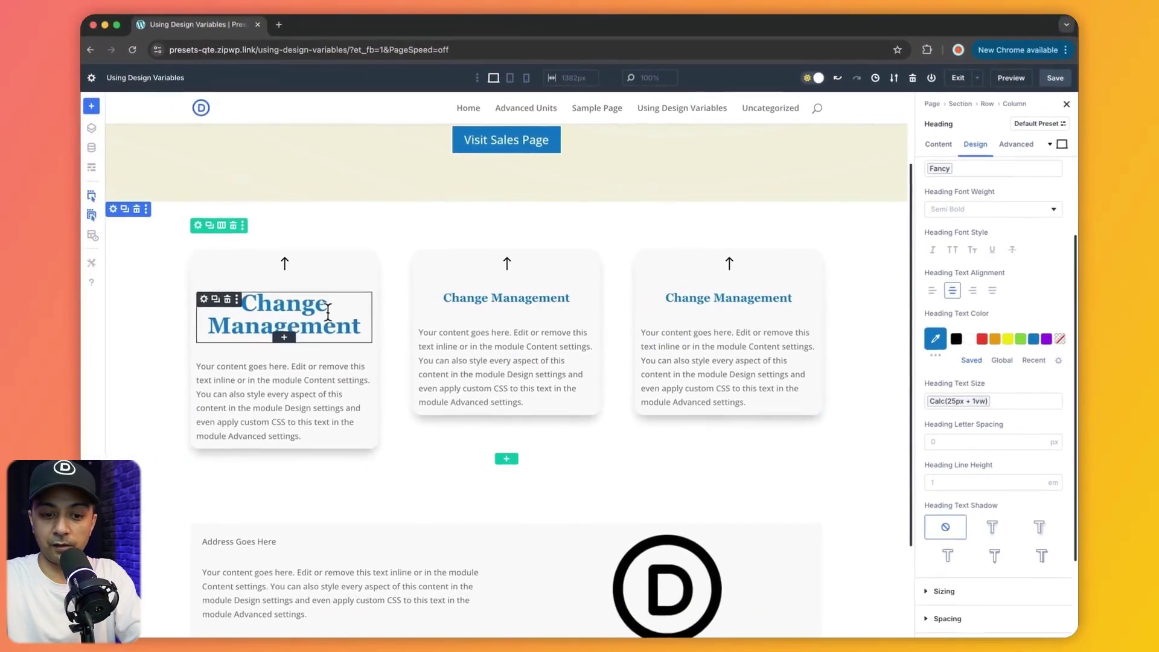
click(970, 404)
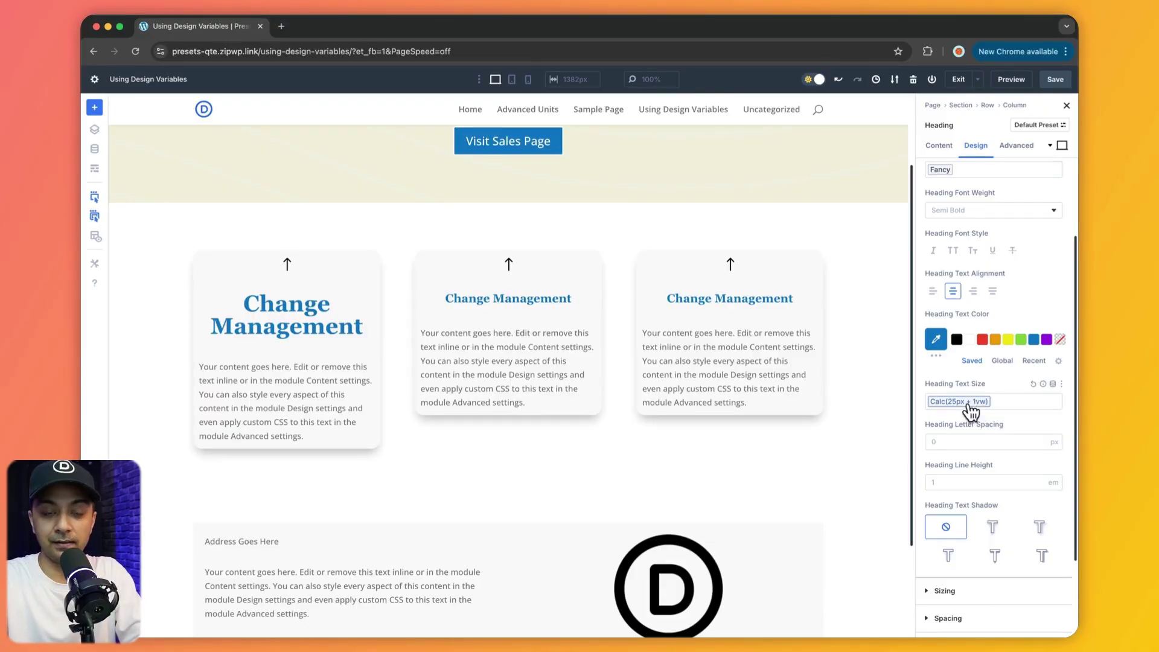
Apply the Main Title global number to the heading text size of the second and third cards' headings.
click(430, 301)
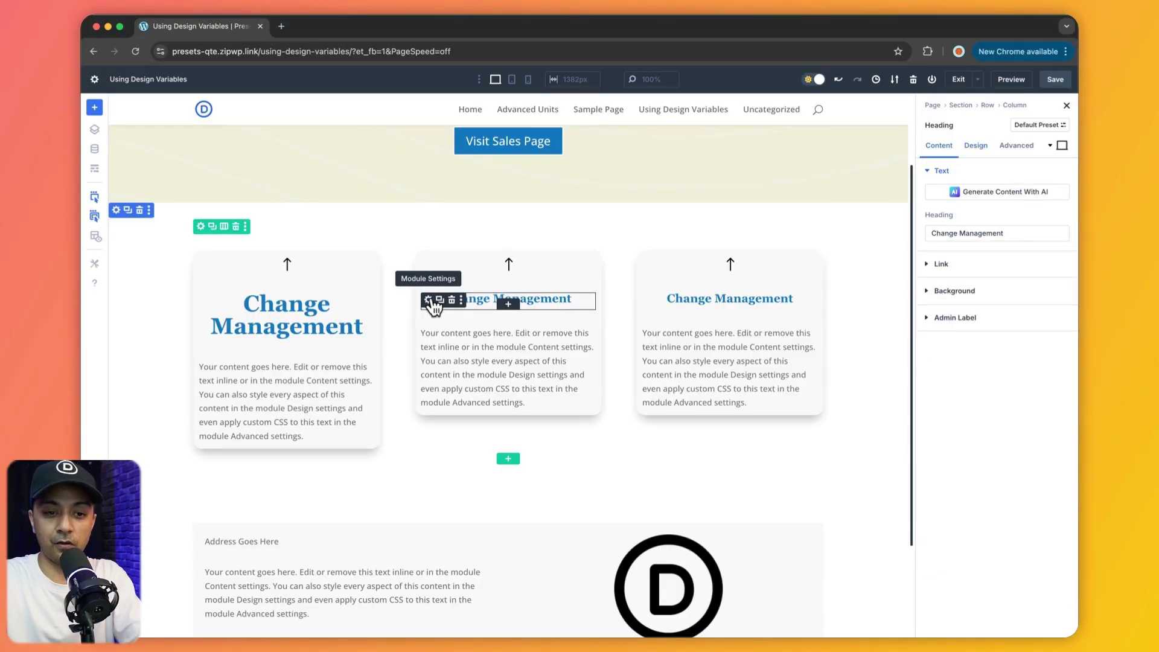
click(976, 146)
click(956, 198)
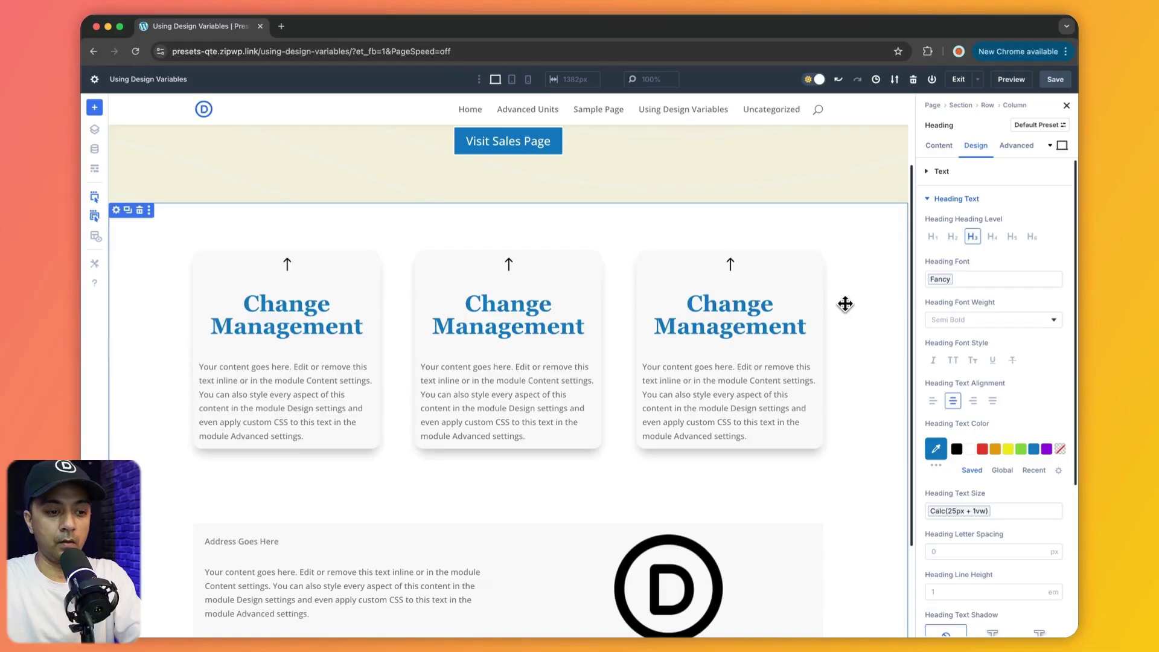
Replace the body of the footer's "Address Goes Here" text module with the Address global string.
scroll(846, 304, down, 2)
scroll(849, 306, down, 1)
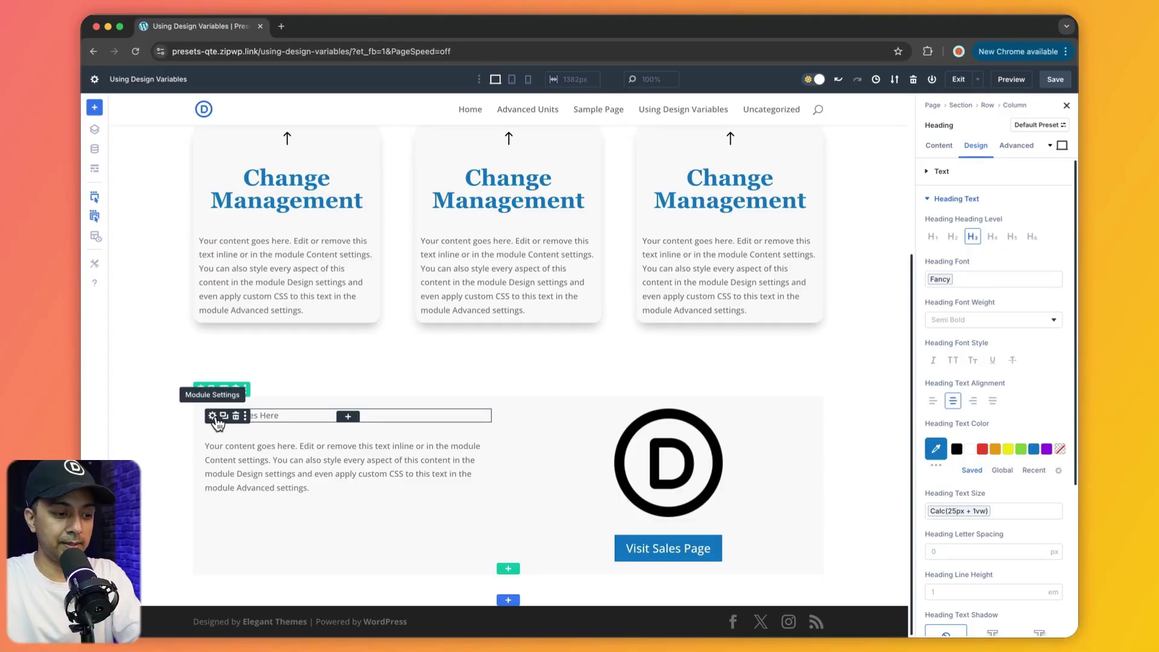
click(212, 416)
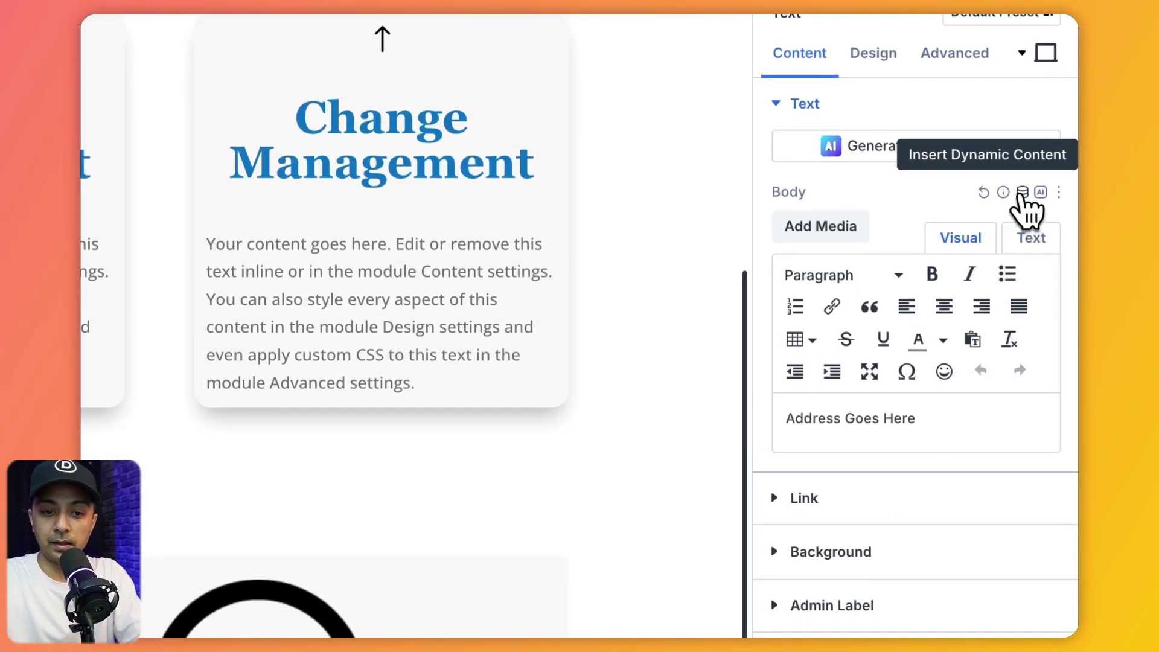
click(1022, 192)
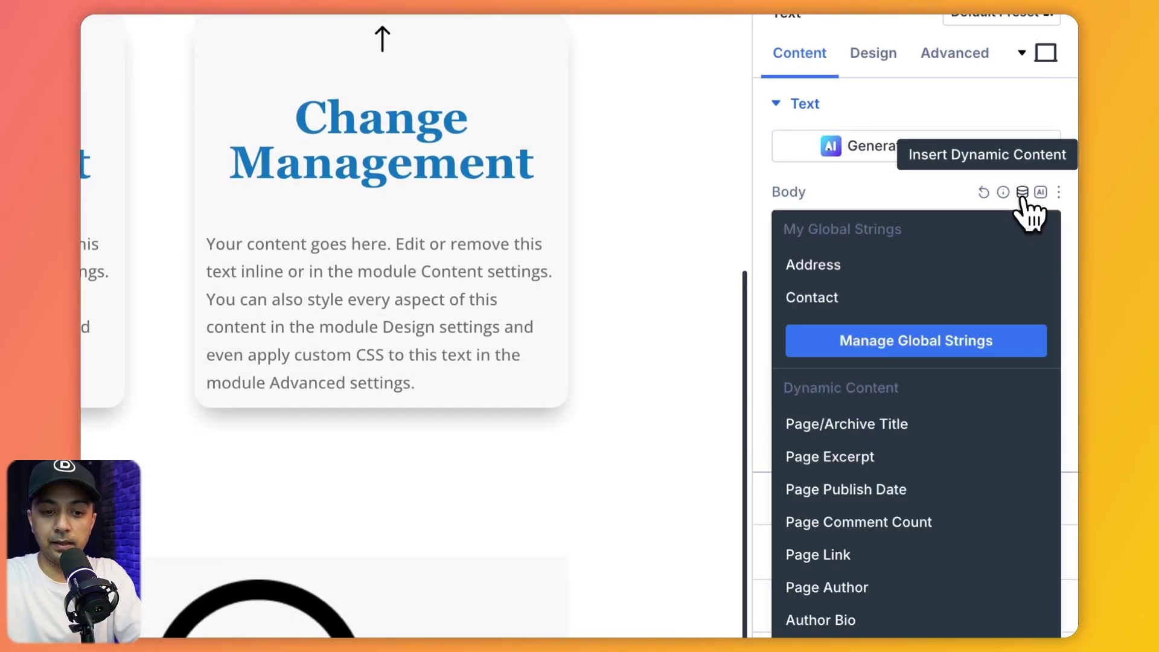
click(828, 275)
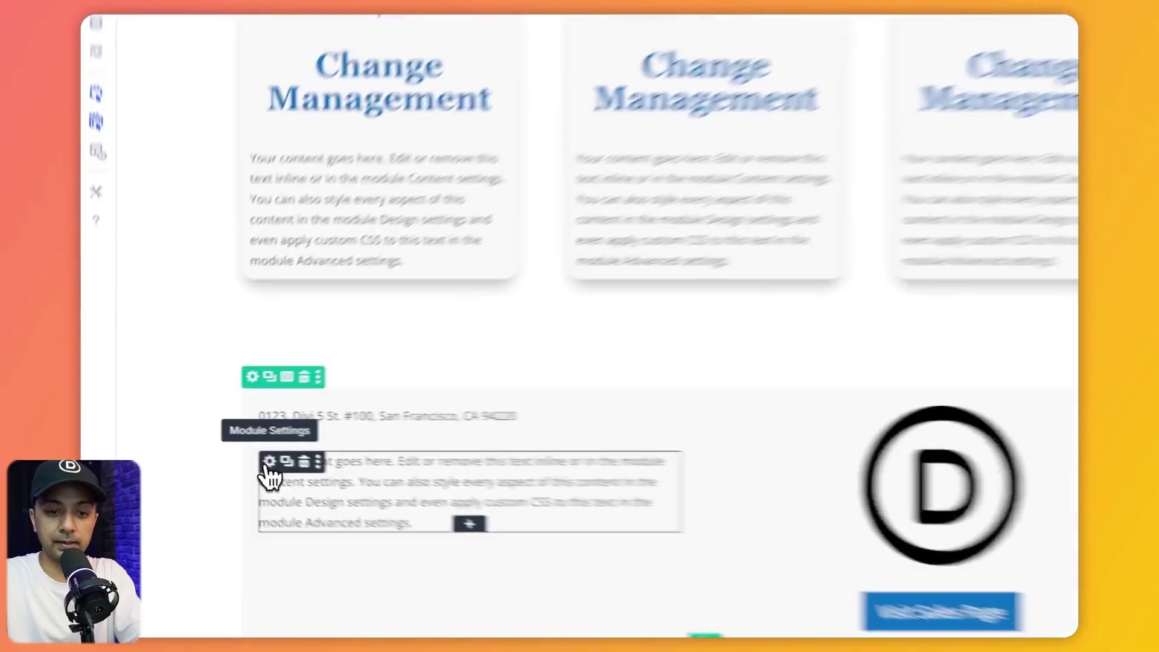
Replace the body of the footer text module below the address with the Contact global string.
click(269, 463)
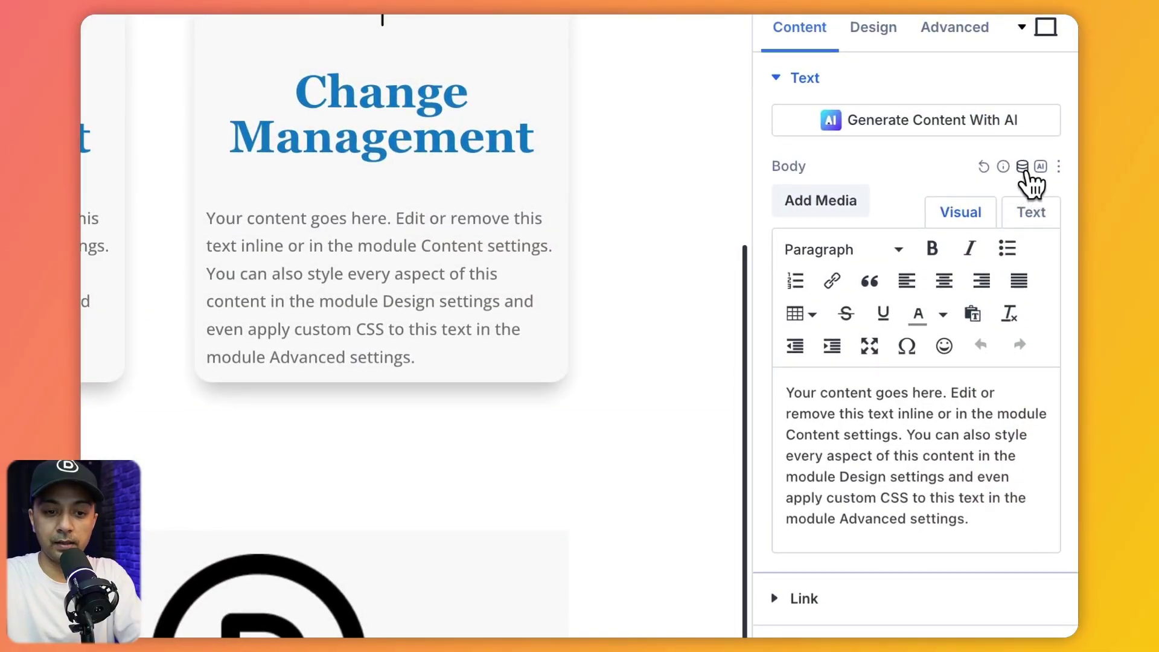
click(1023, 169)
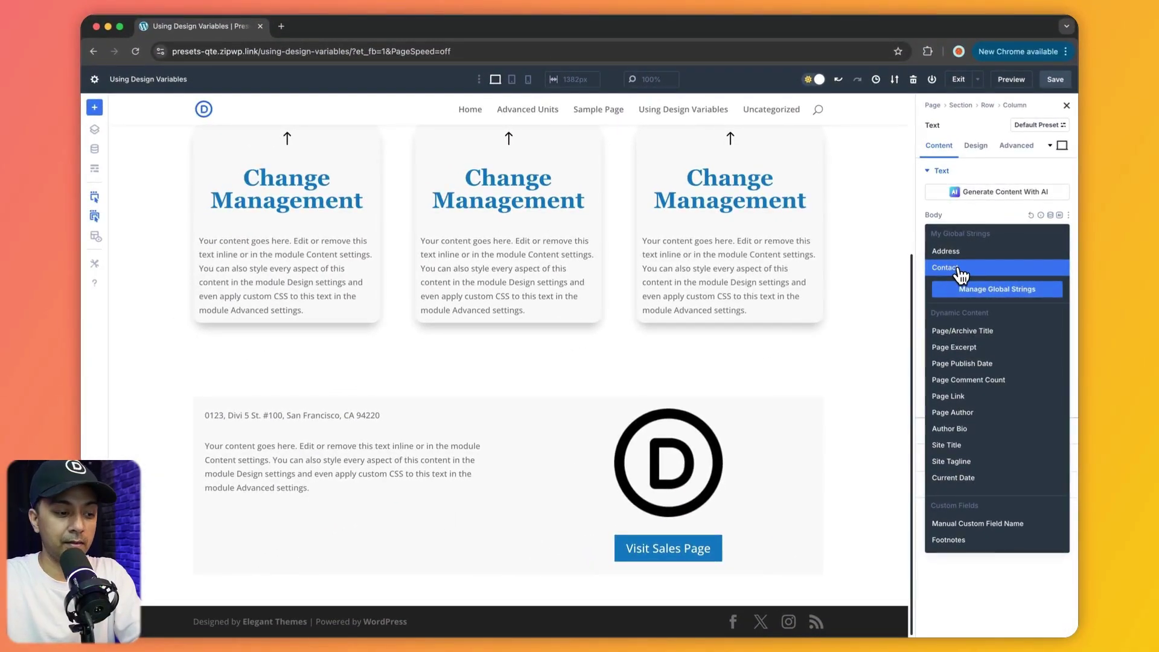
click(960, 270)
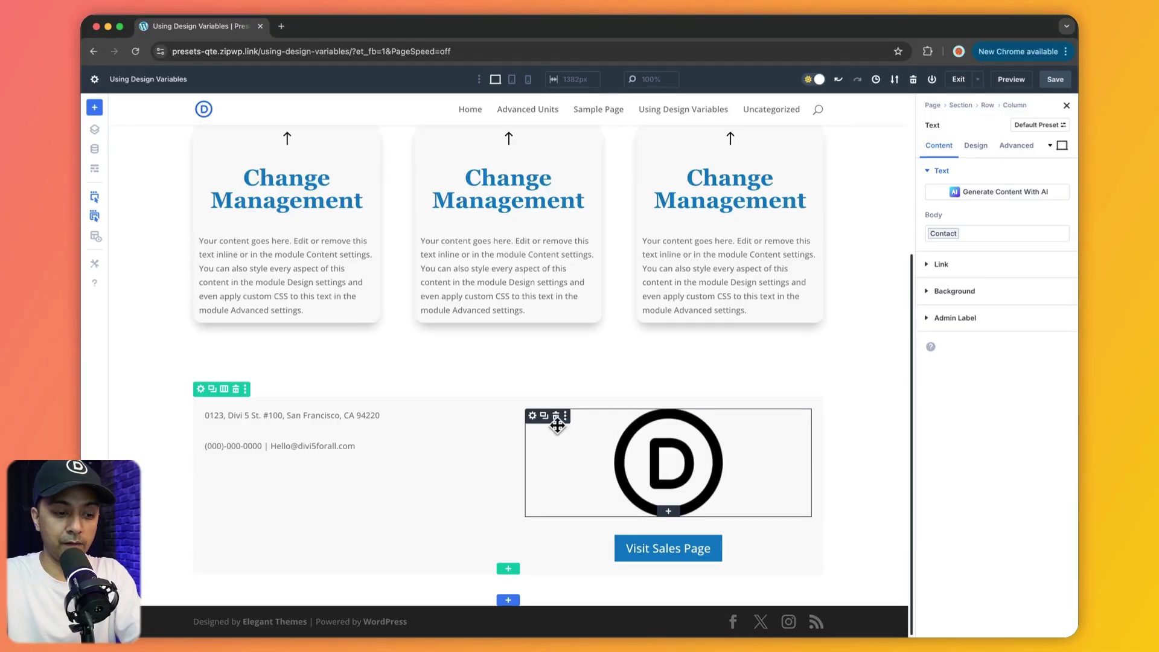
Remove the footer image module's current image and insert the Black Logo global image.
click(533, 416)
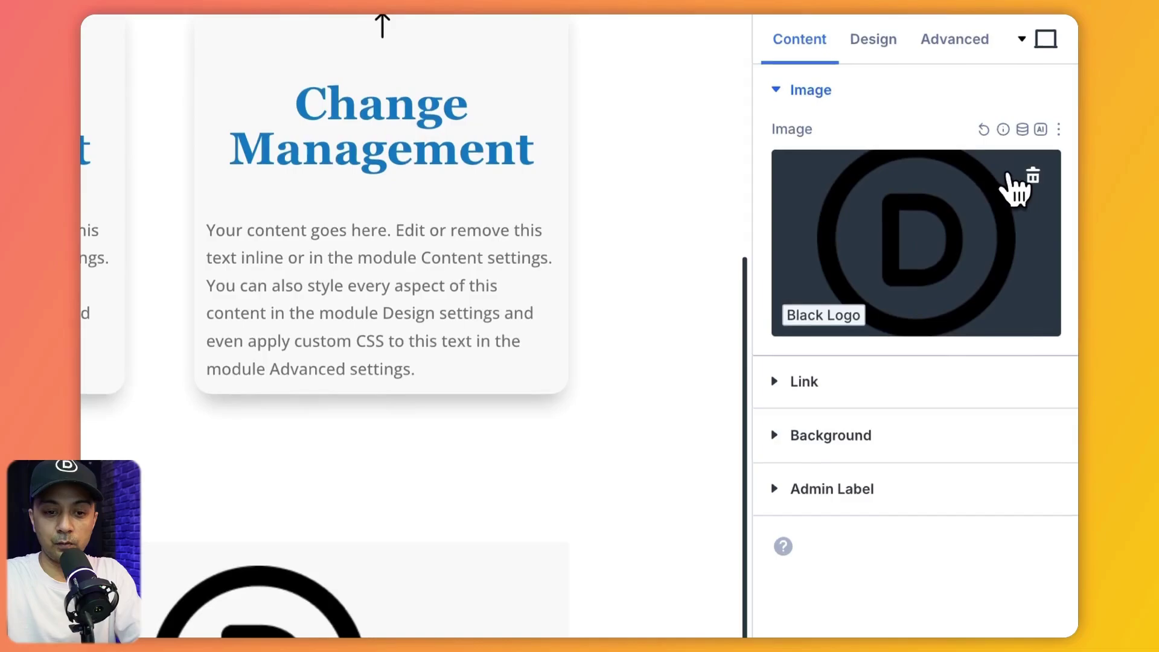
click(1031, 178)
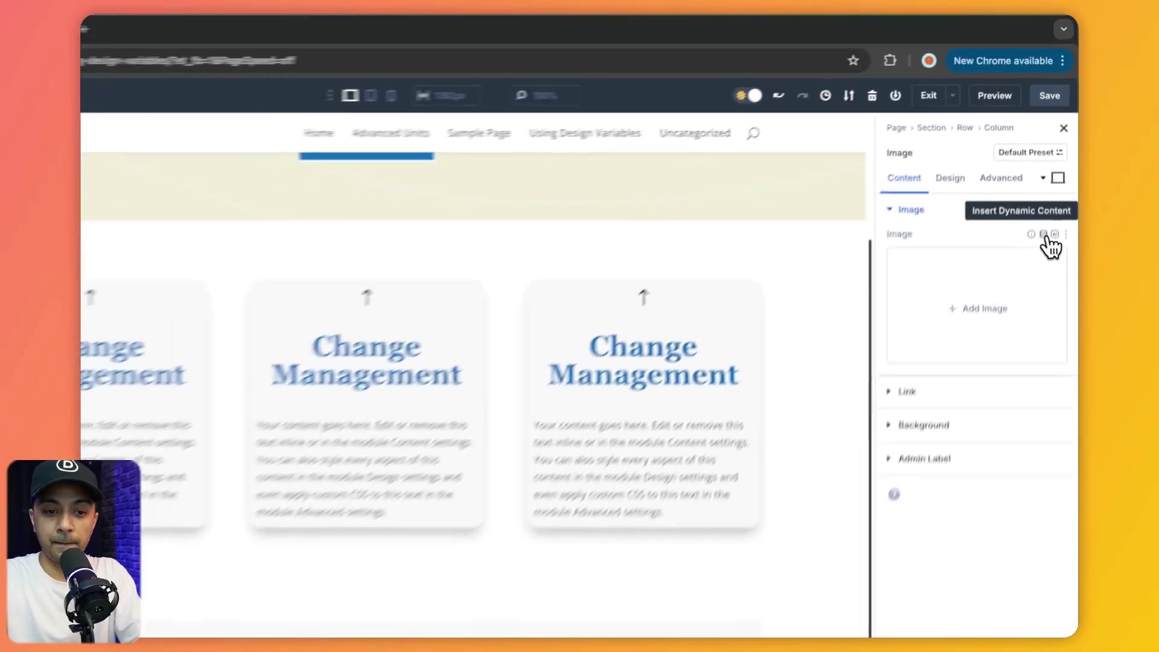
click(1023, 367)
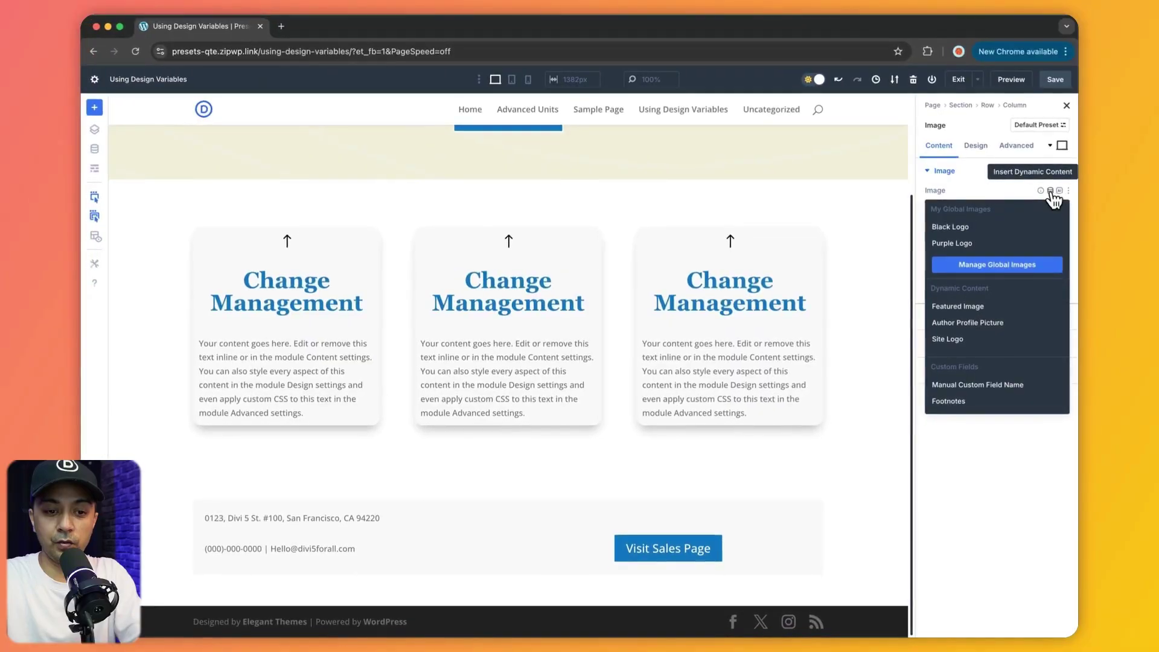
click(957, 232)
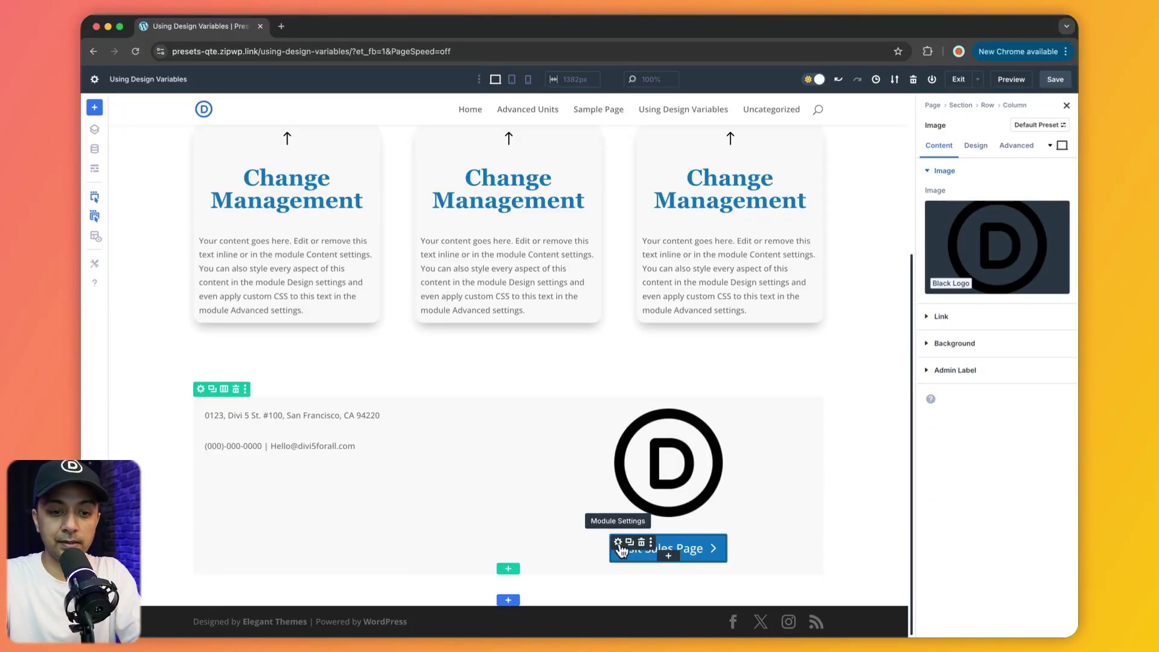
Open the dynamic content choices for the link URL of the footer's Visit Sales Page button.
click(388, 494)
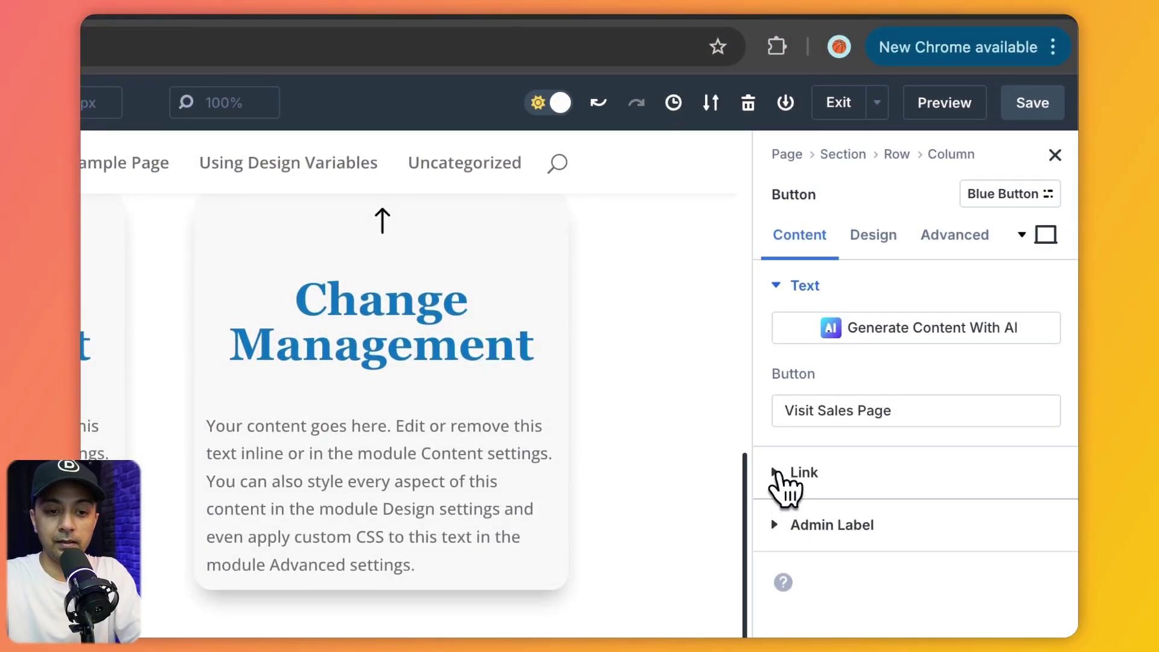
click(785, 471)
mouse_move(776, 407)
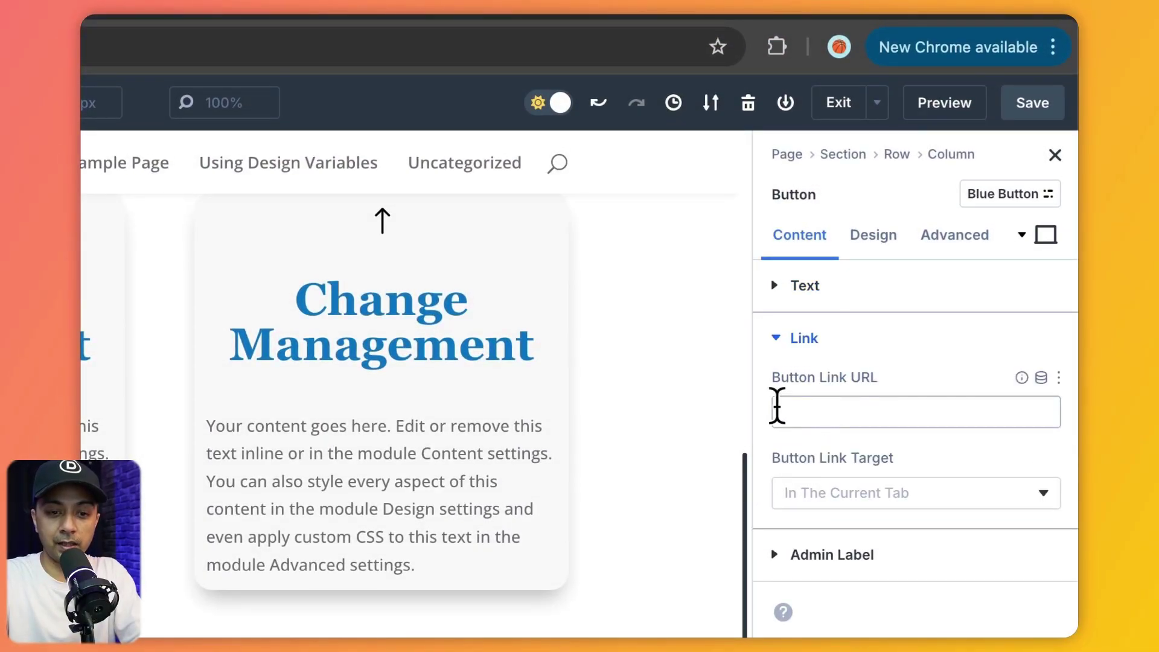
click(1041, 378)
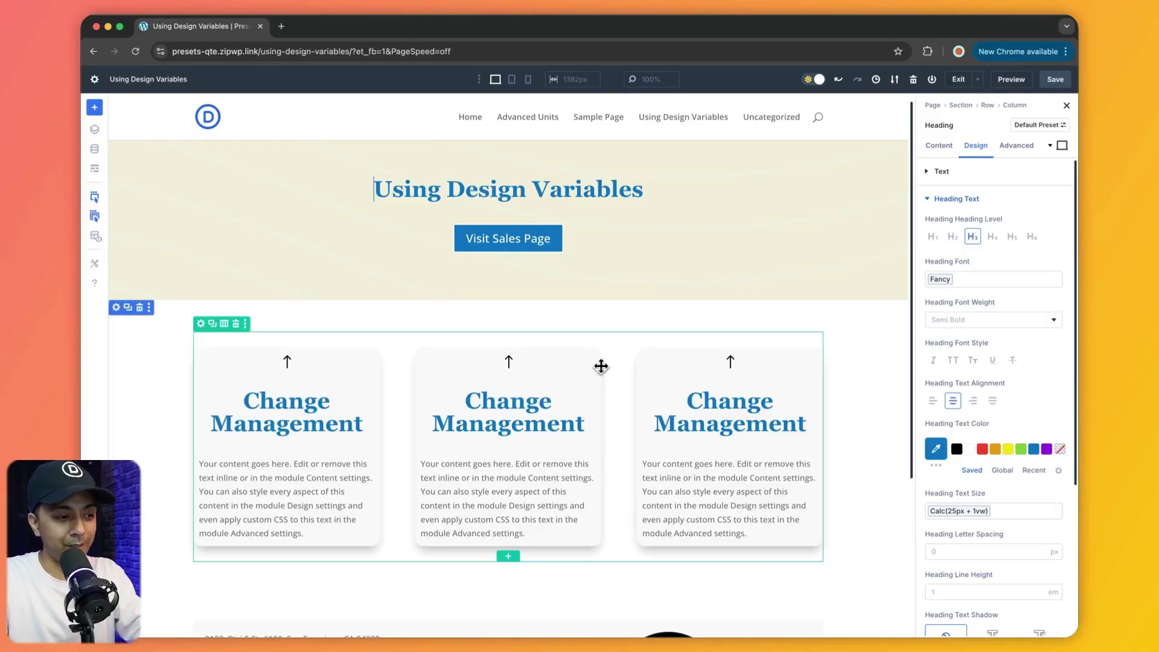
Change the Fancy global font to Anton in the Variable Manager.
click(95, 150)
drag(399, 182, 761, 204)
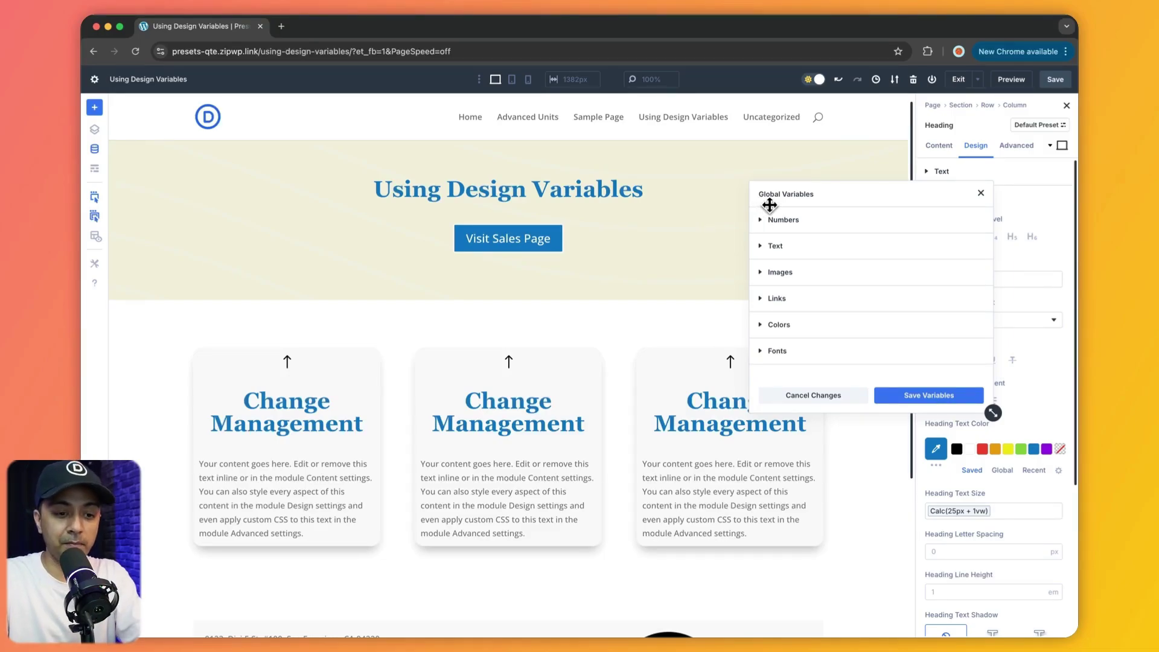
click(776, 350)
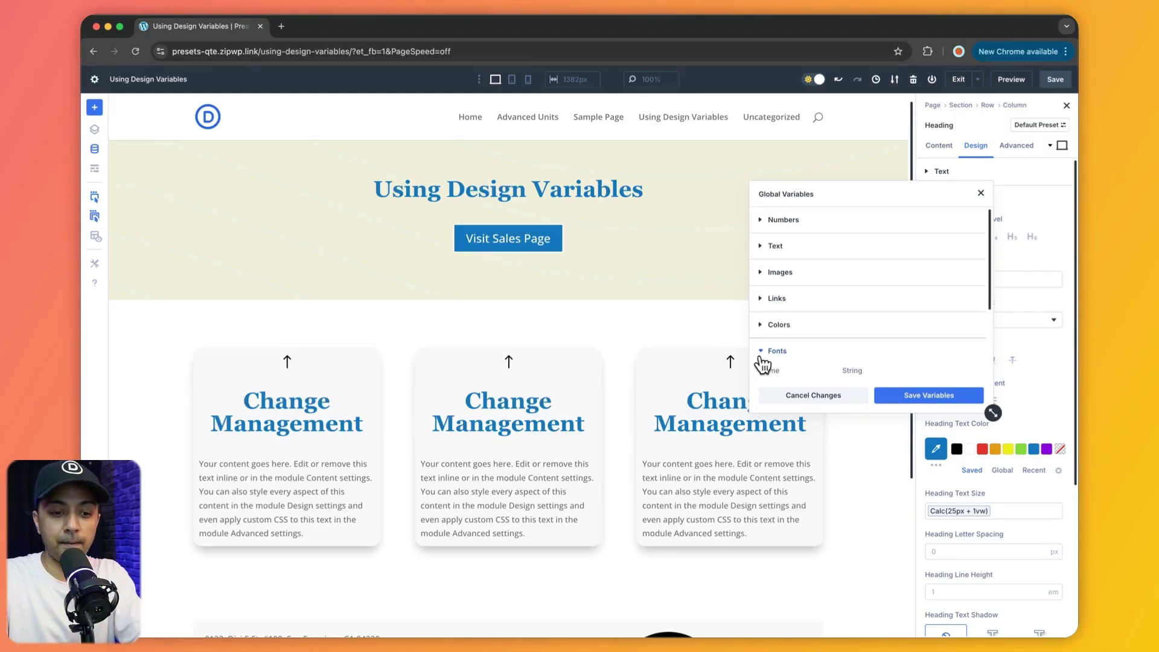
scroll(844, 310, down, 1)
scroll(844, 311, down, 2)
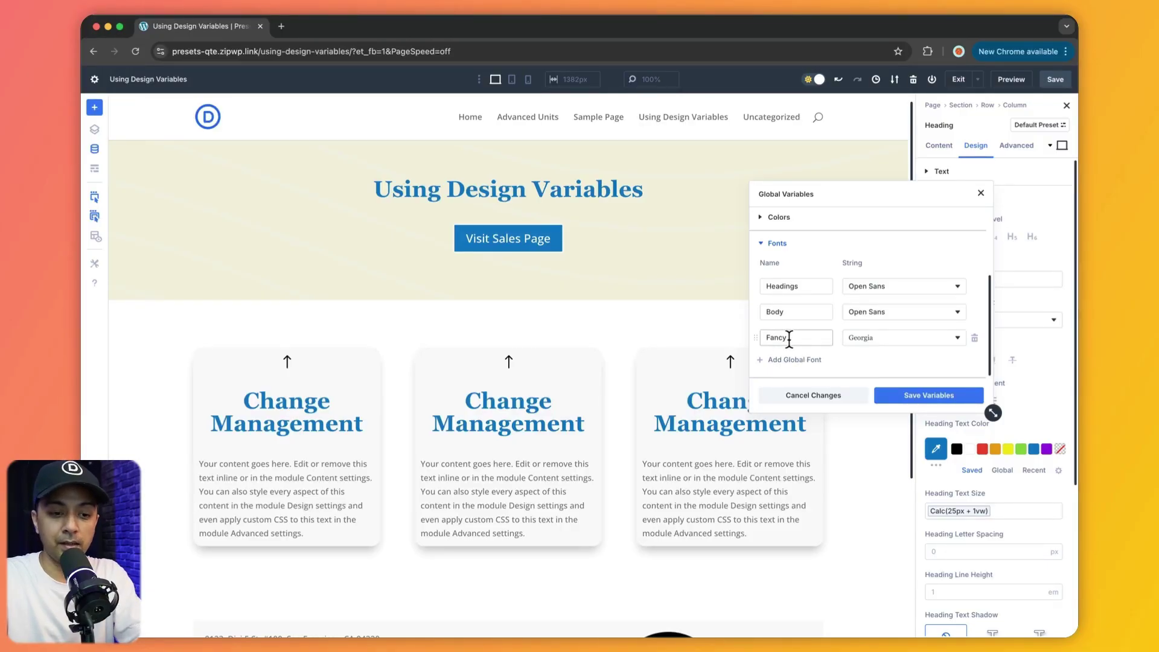
click(914, 345)
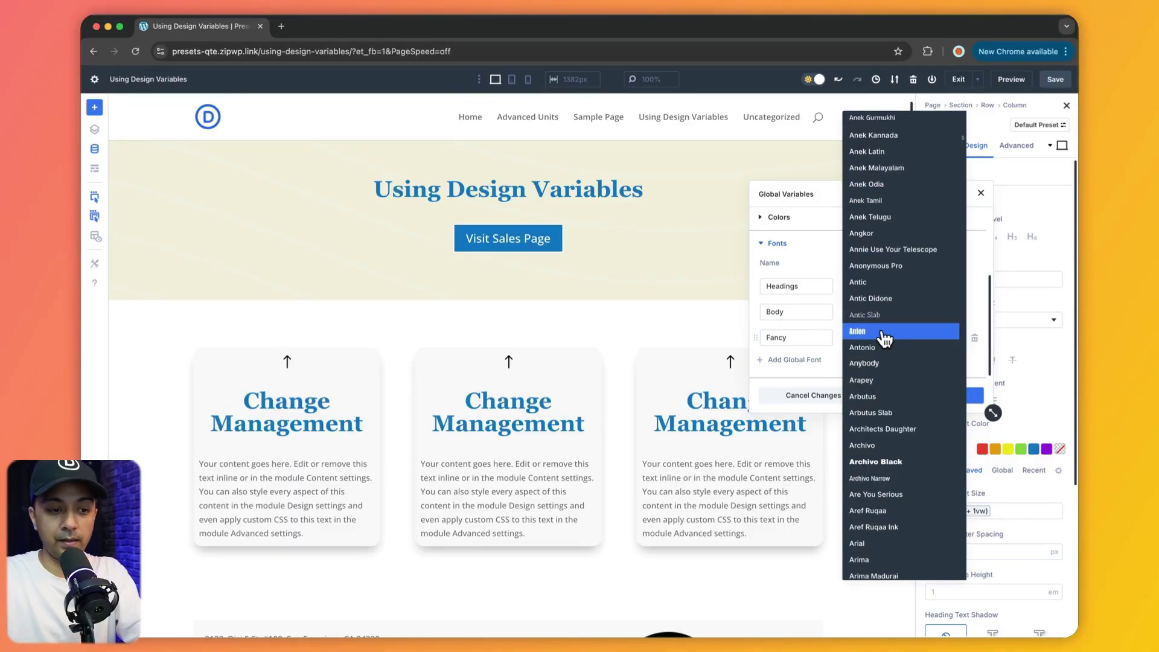
click(883, 333)
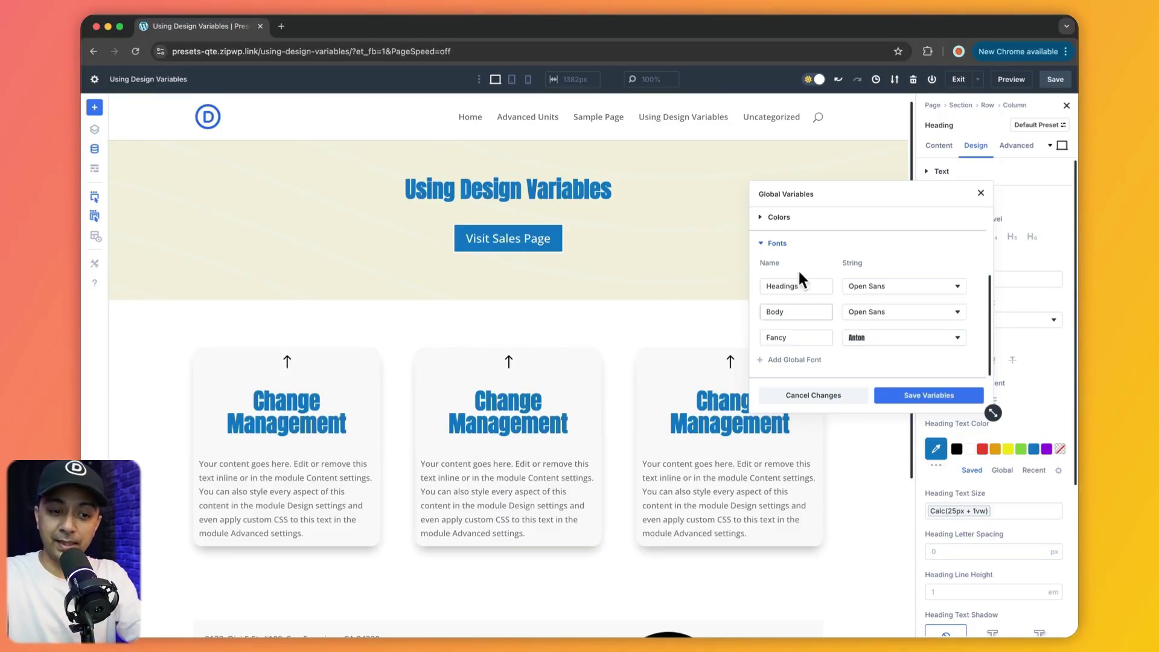
click(773, 249)
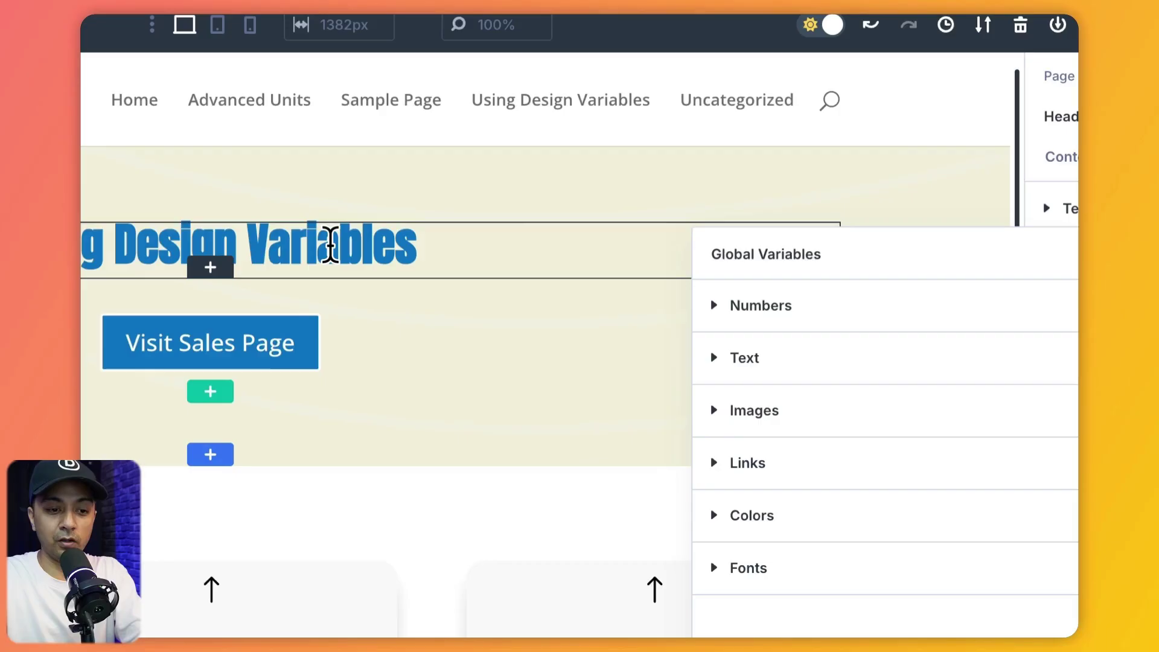
Set the Main Title global number to 15px + 1vw.
click(722, 311)
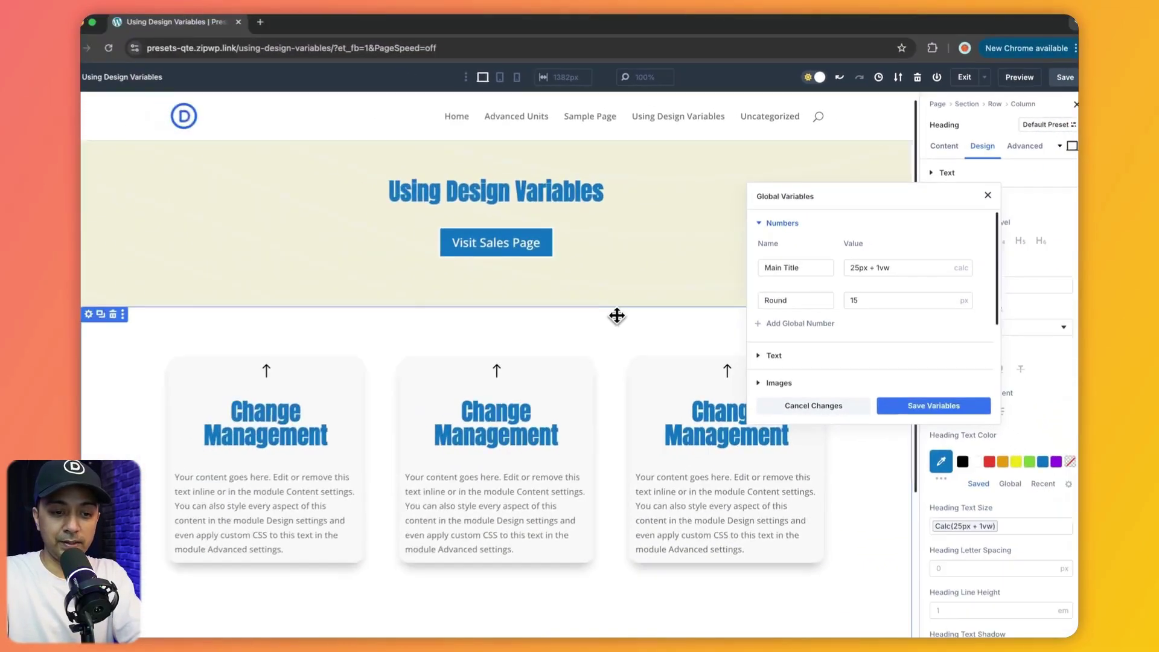
click(856, 263)
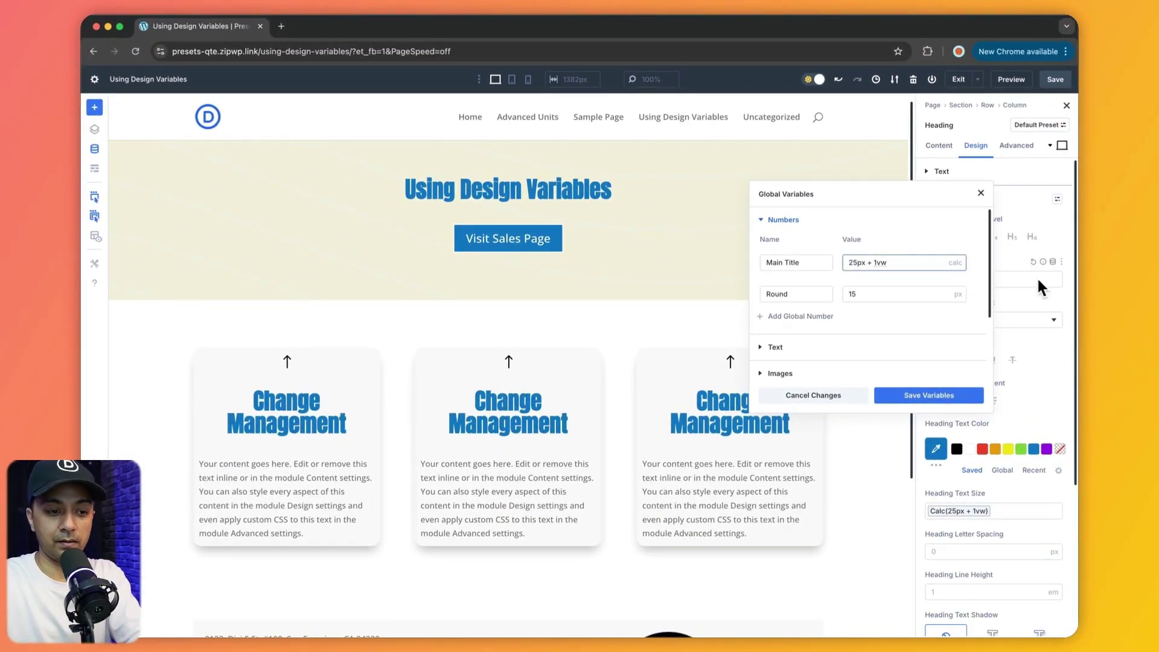
key(Delete)
text(1)
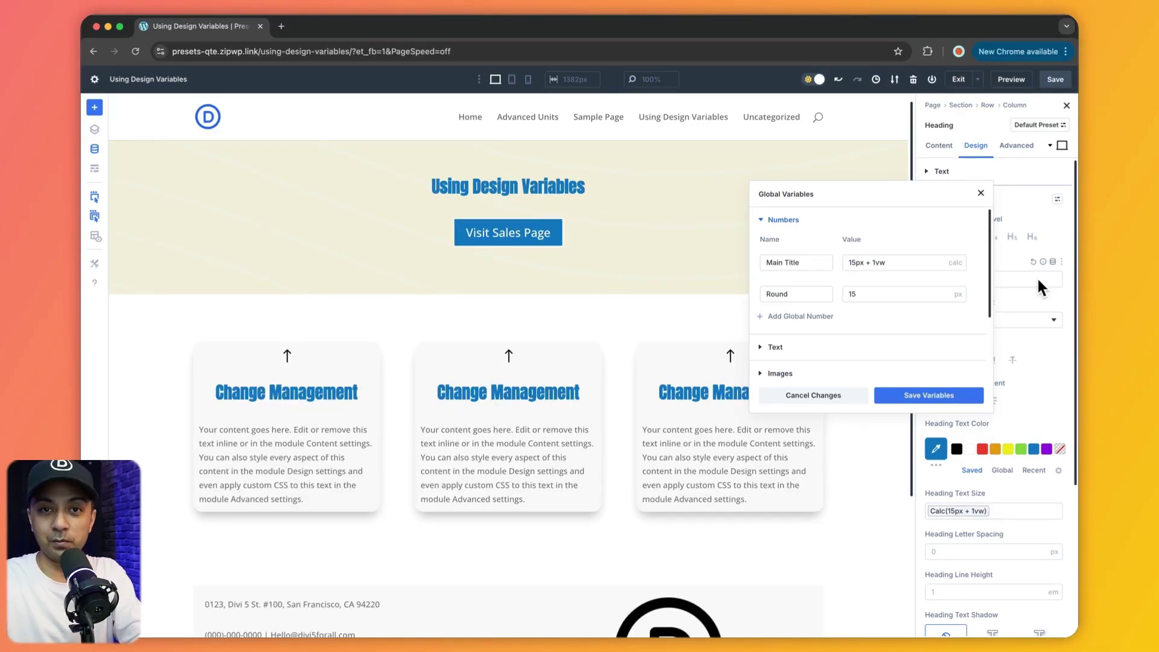
click(783, 219)
Replace the Black Logo global image with the media library illustration of a bearded man using a laptop.
scroll(692, 297, down, 3)
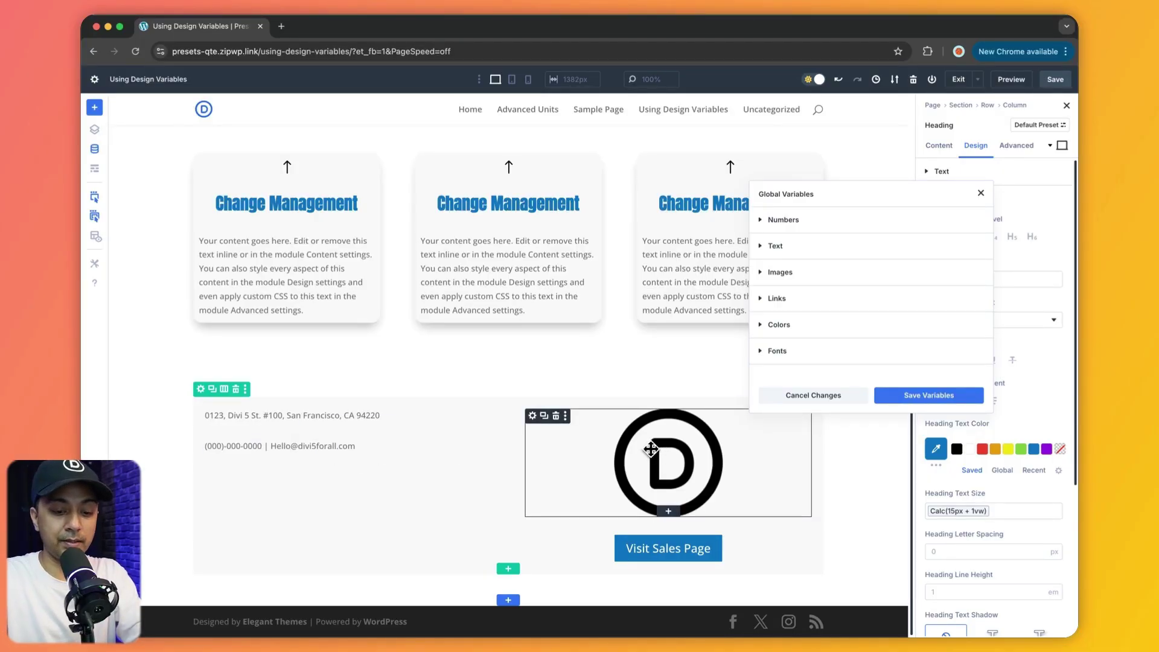
click(771, 275)
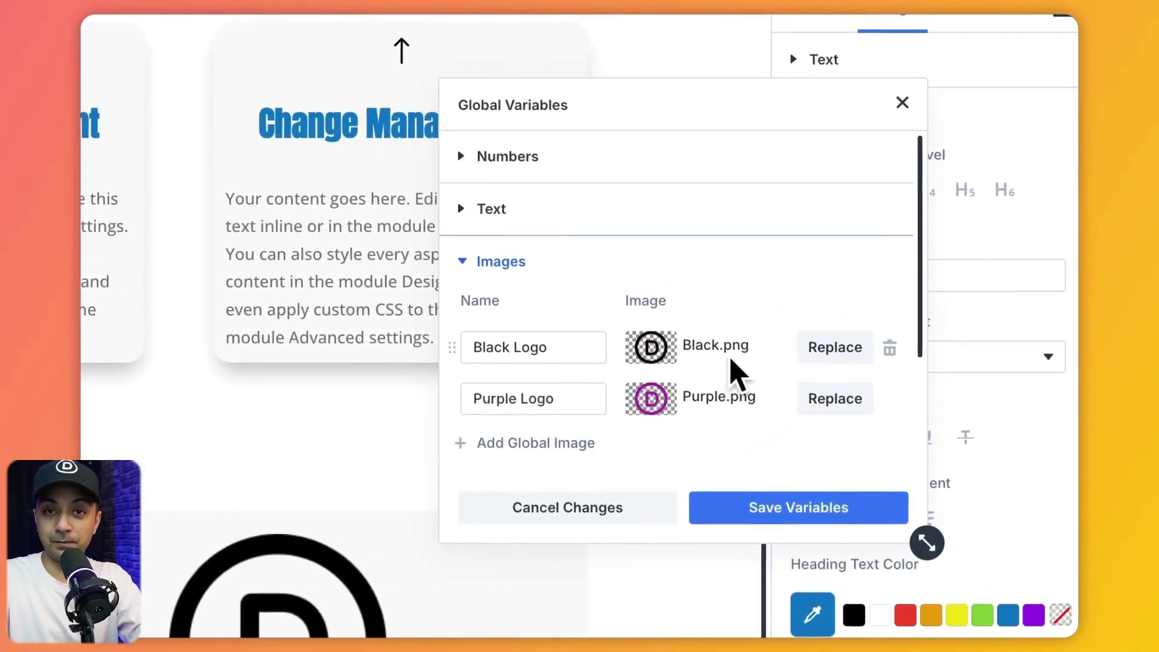
click(834, 351)
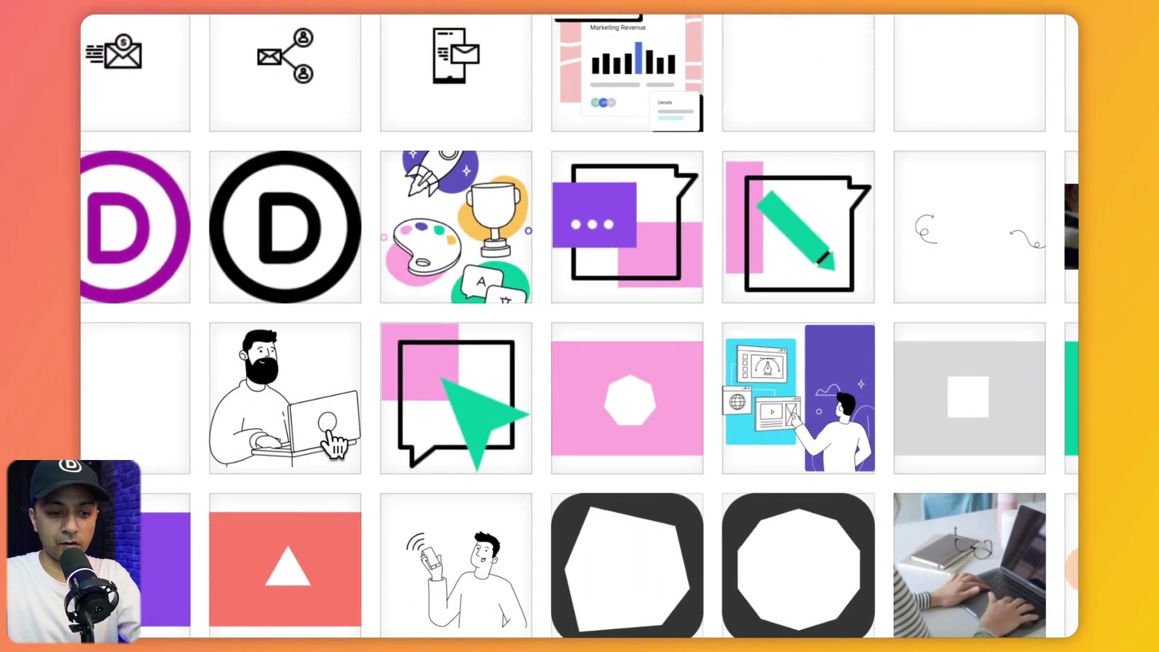
click(334, 446)
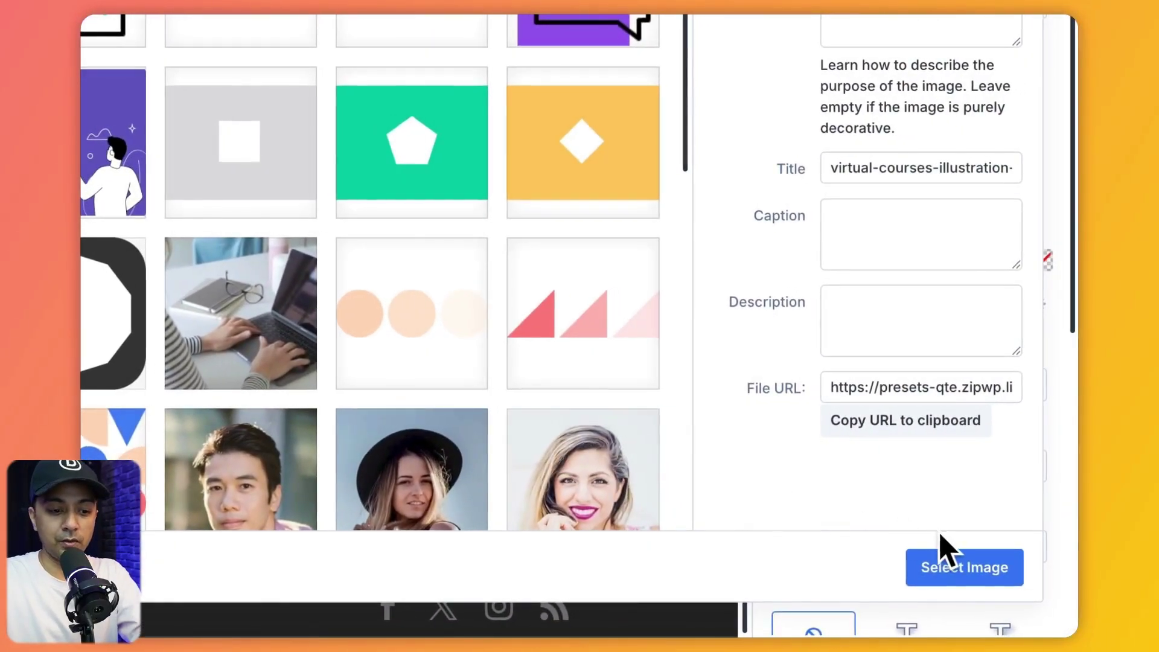
click(966, 570)
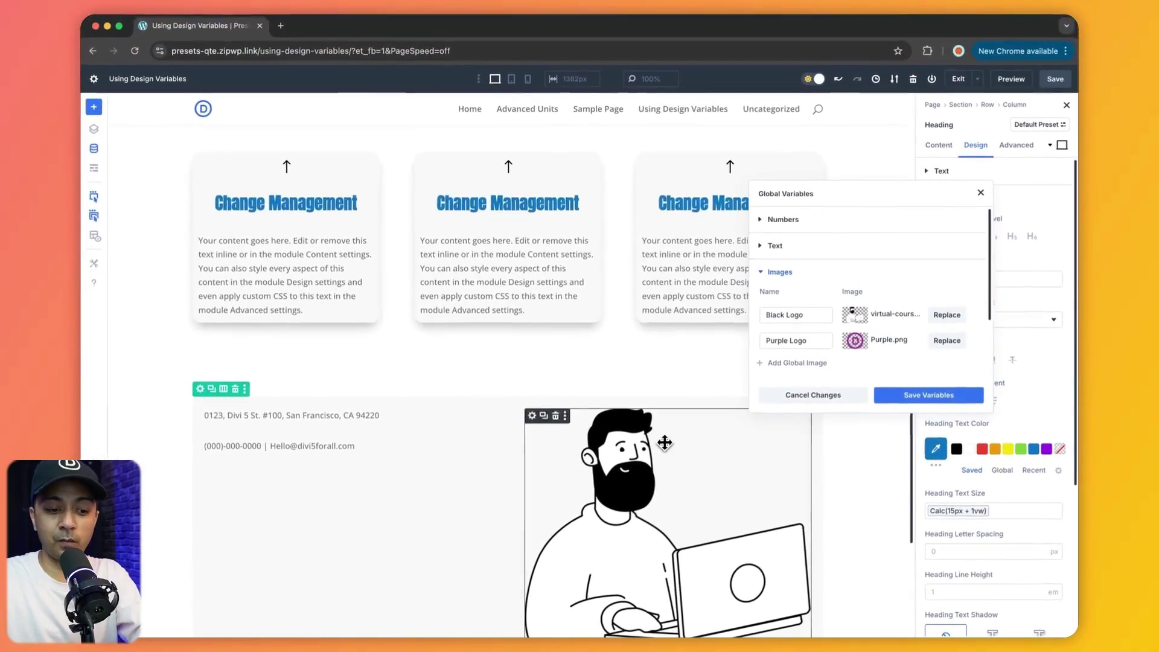
scroll(664, 443, down, 5)
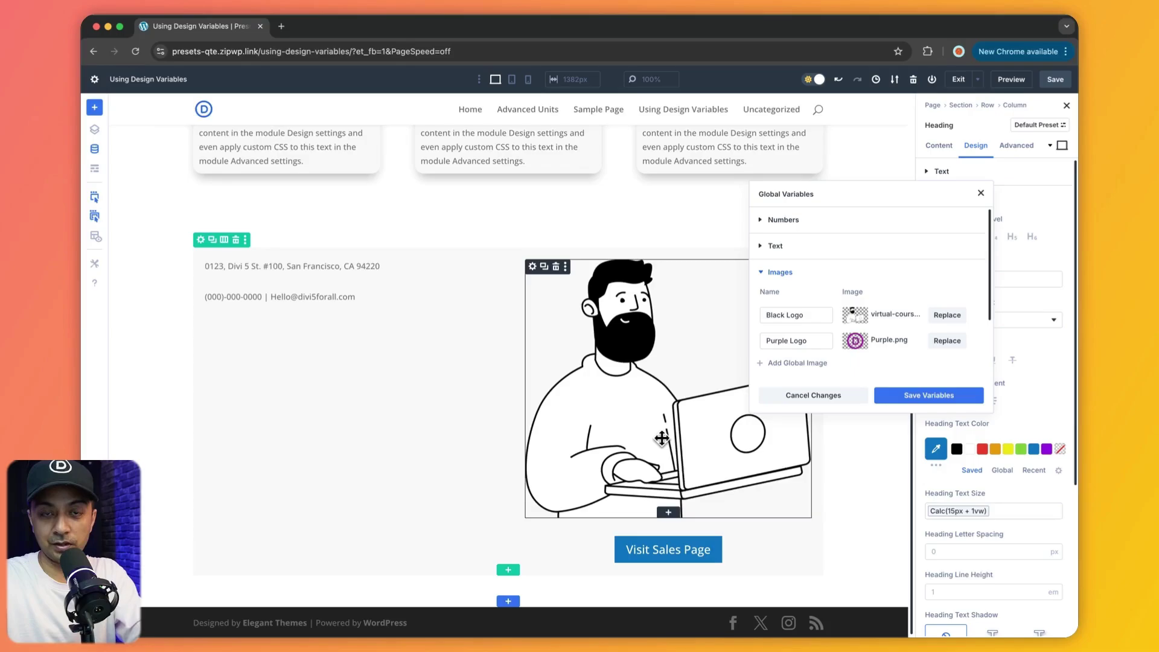
click(770, 273)
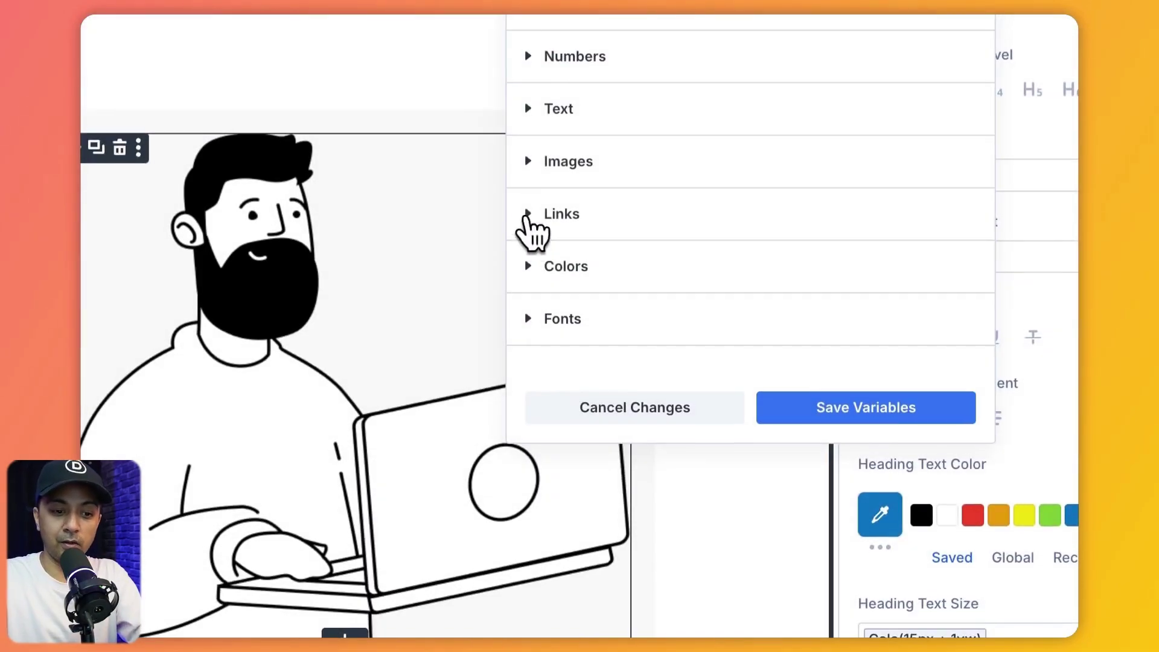
Expand the global links to show the Offer CTA entry, and save the variables.
click(531, 233)
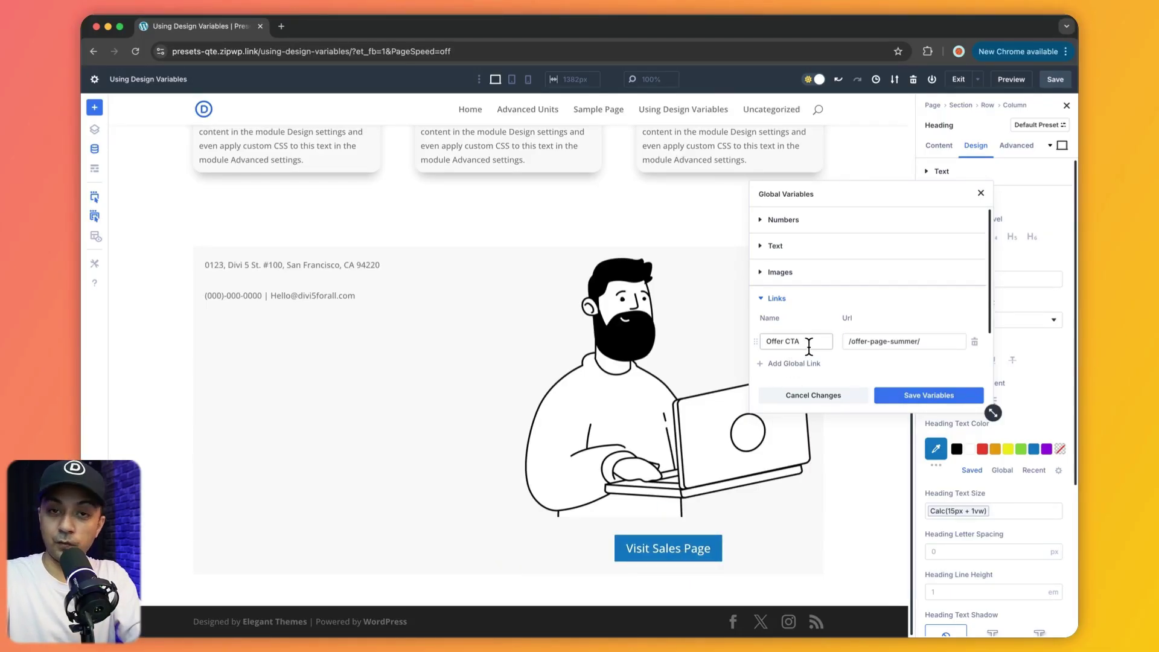
click(919, 398)
click(921, 400)
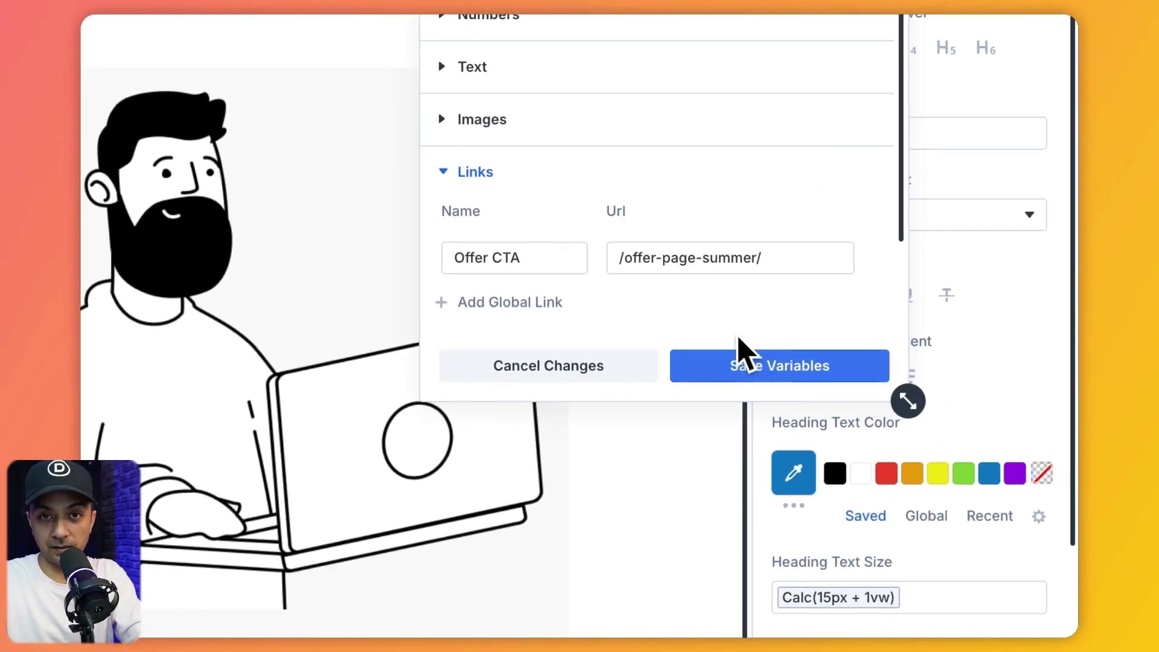